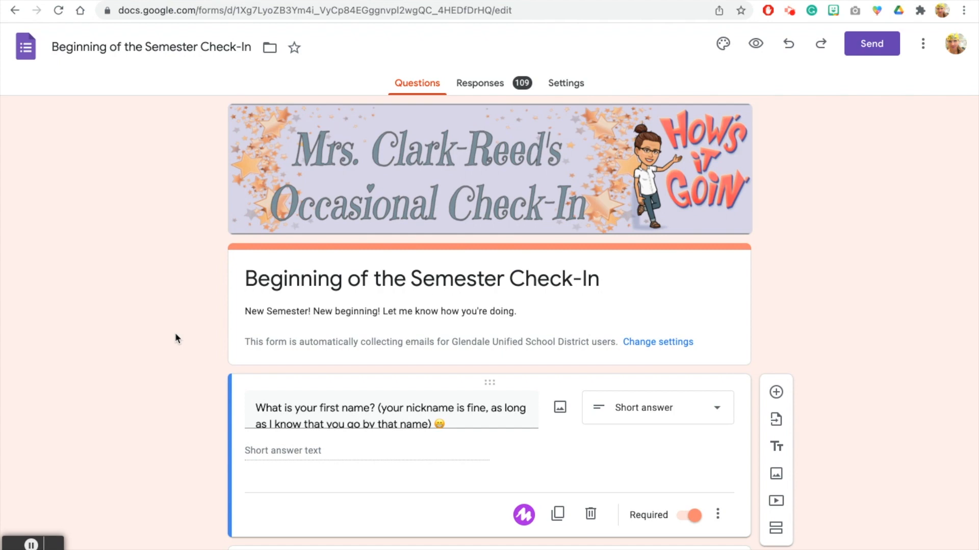
Step: Review the form, then highlight the <<NOTE1>> and <<NOTE2>> tags in the Check-In Response w/ Meme letter
scroll(176, 335, down, 8)
scroll(176, 338, down, 5)
scroll(176, 335, down, 5)
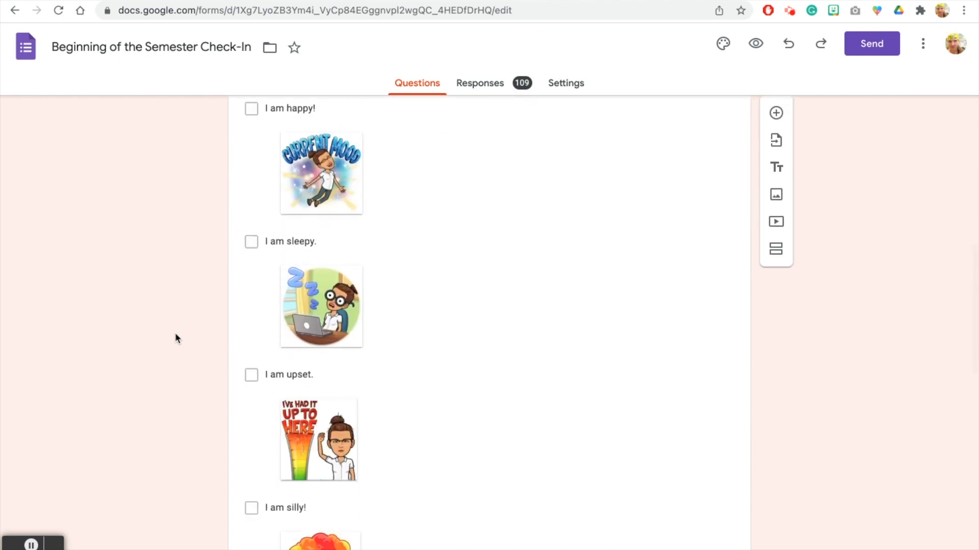
scroll(175, 336, down, 6)
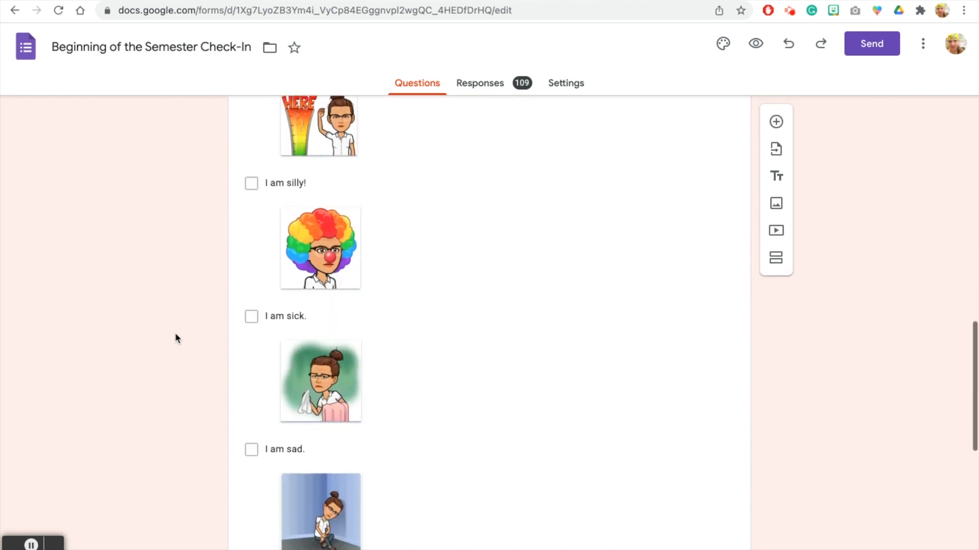
scroll(175, 338, down, 9)
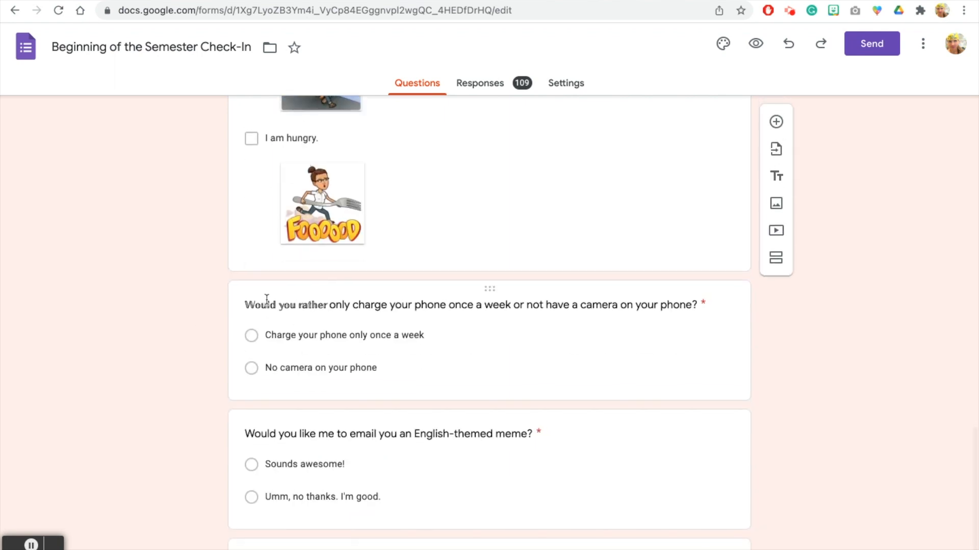
scroll(214, 334, down, 2)
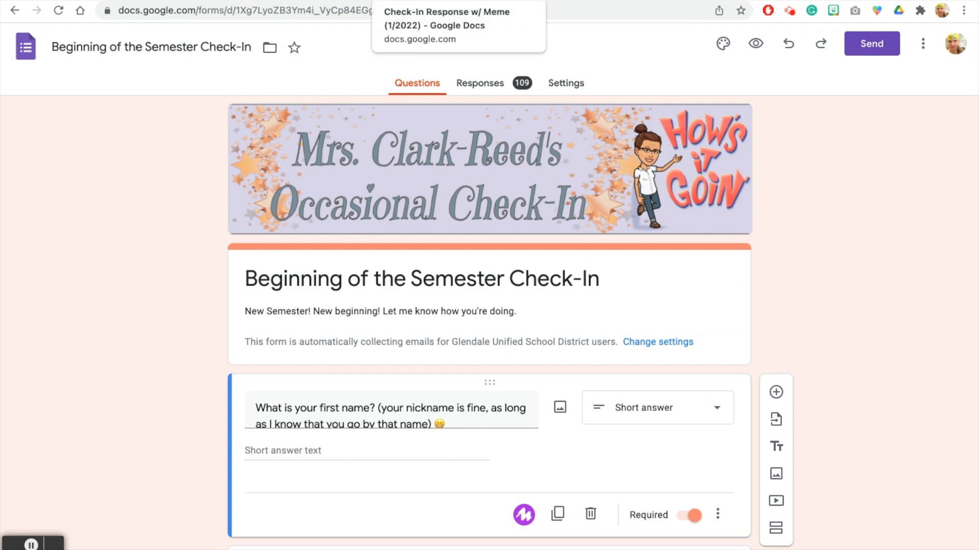
click(433, 1)
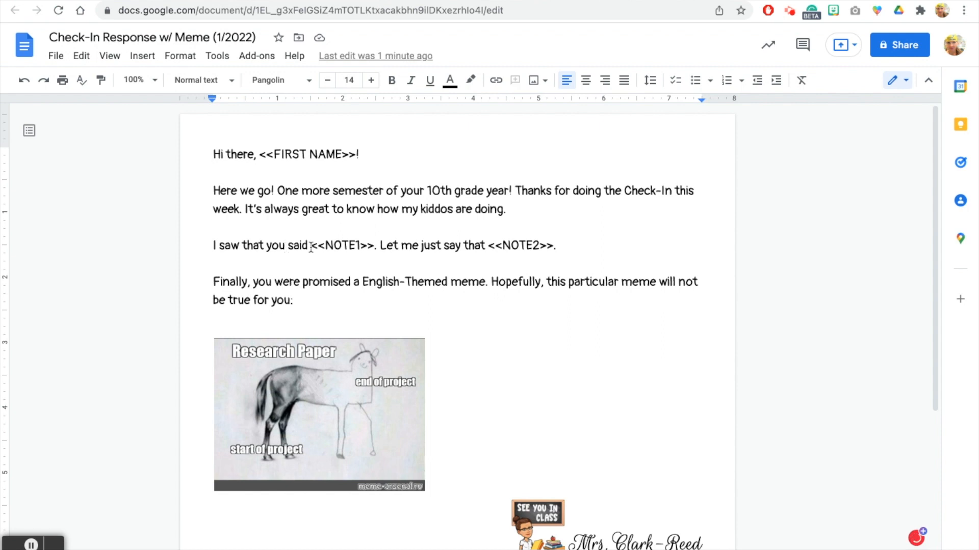
drag(310, 248, 394, 248)
drag(488, 249, 553, 249)
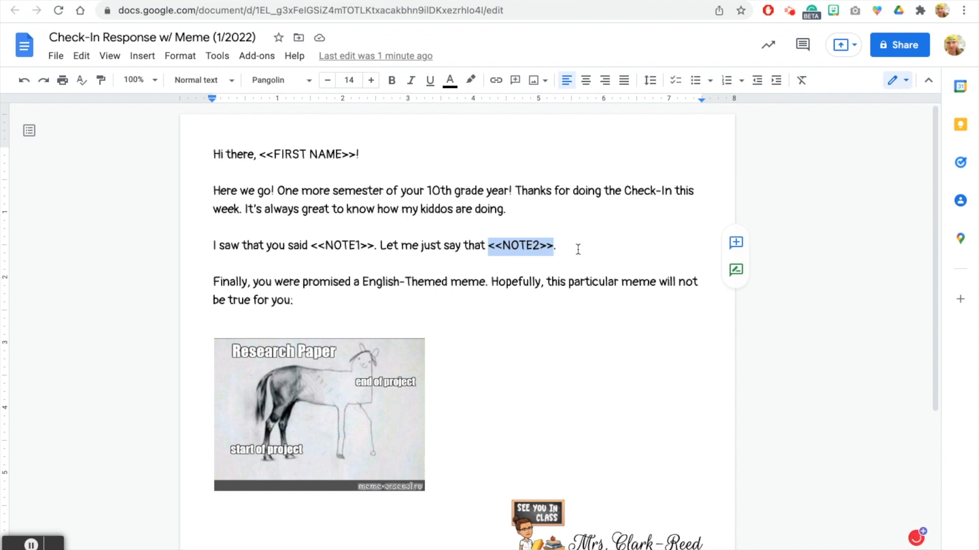
click(565, 248)
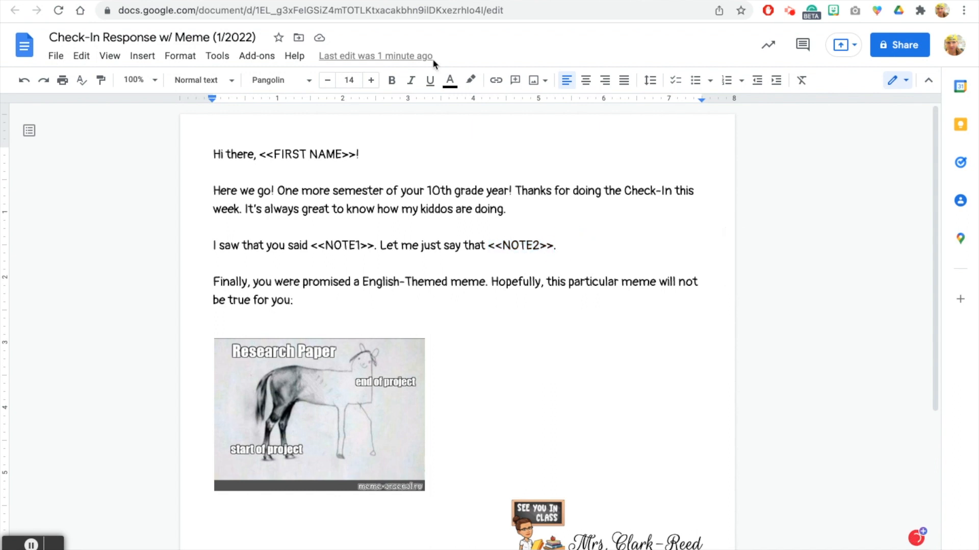
Step: Link the check-in form's 109 responses to a newly created spreadsheet
click(391, 1)
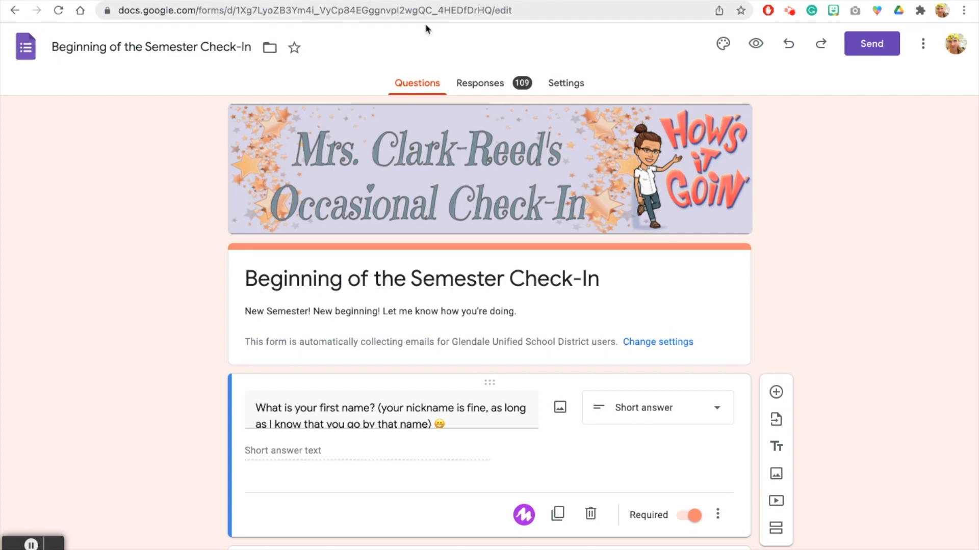
click(480, 84)
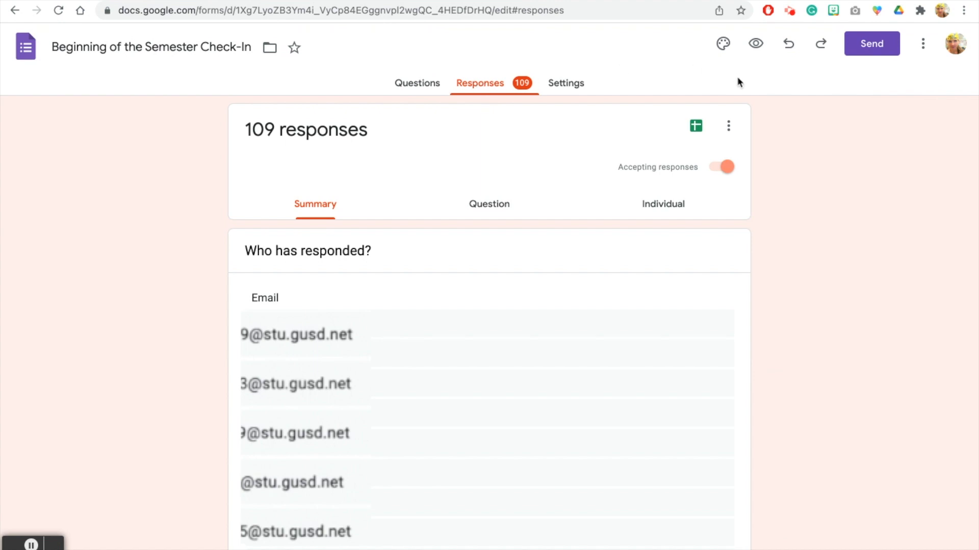
click(695, 127)
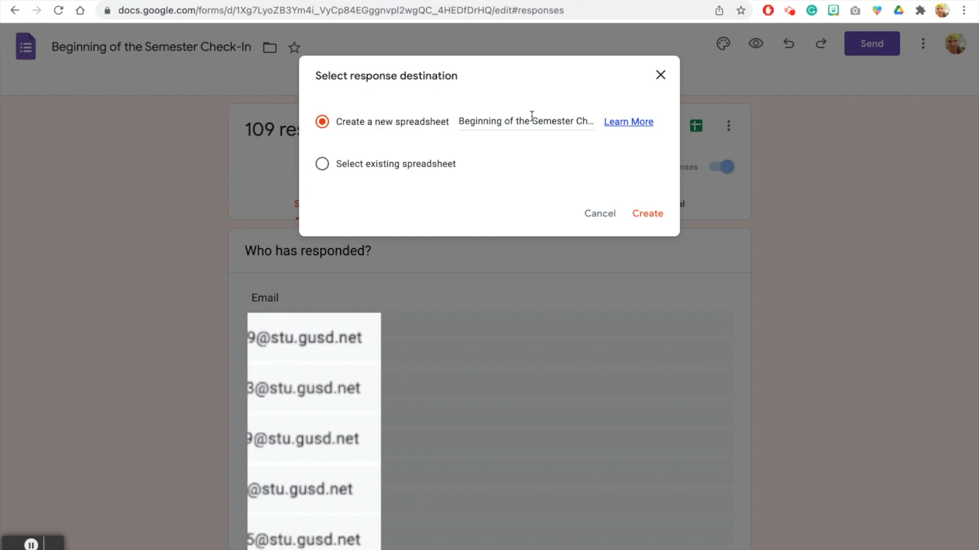
click(644, 217)
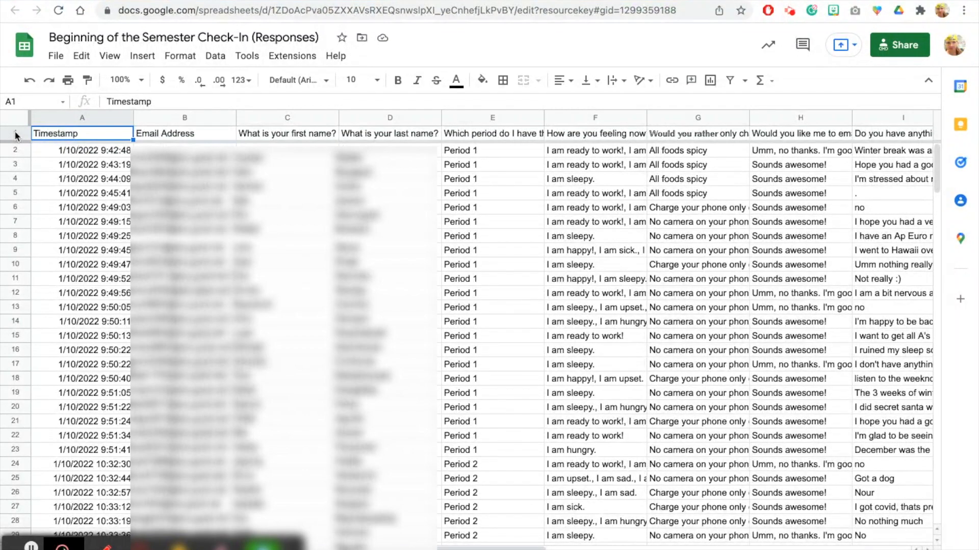
Step: Hide the Timestamp and Email Address columns
click(128, 120)
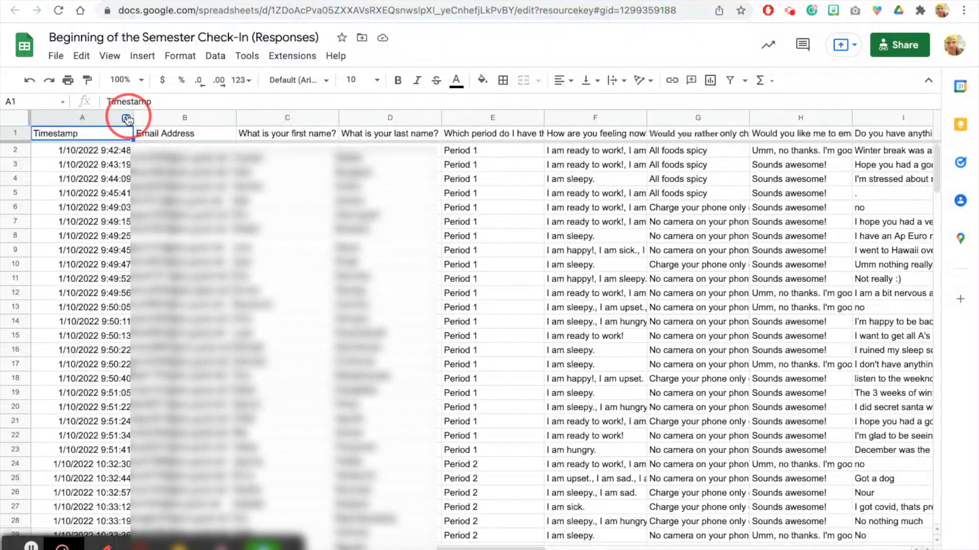
click(148, 324)
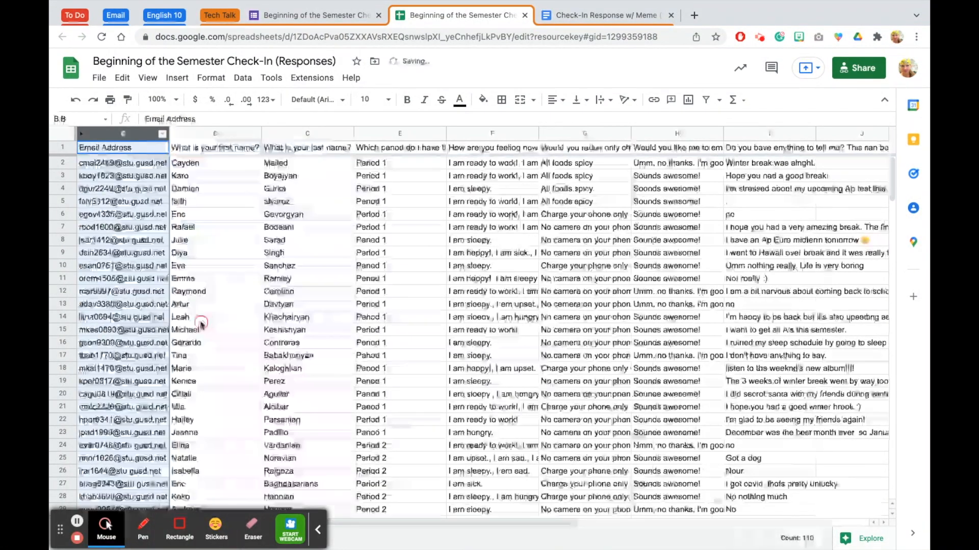
click(165, 133)
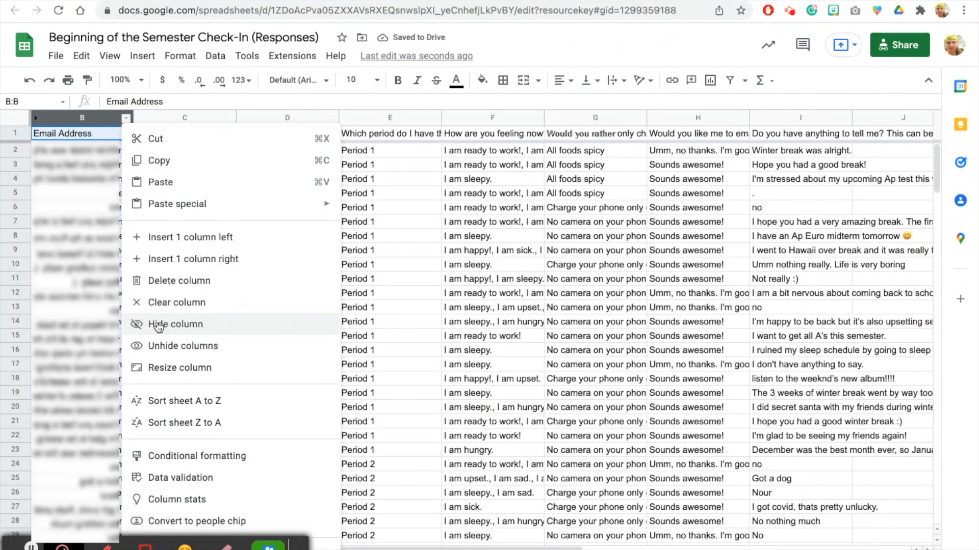
click(204, 321)
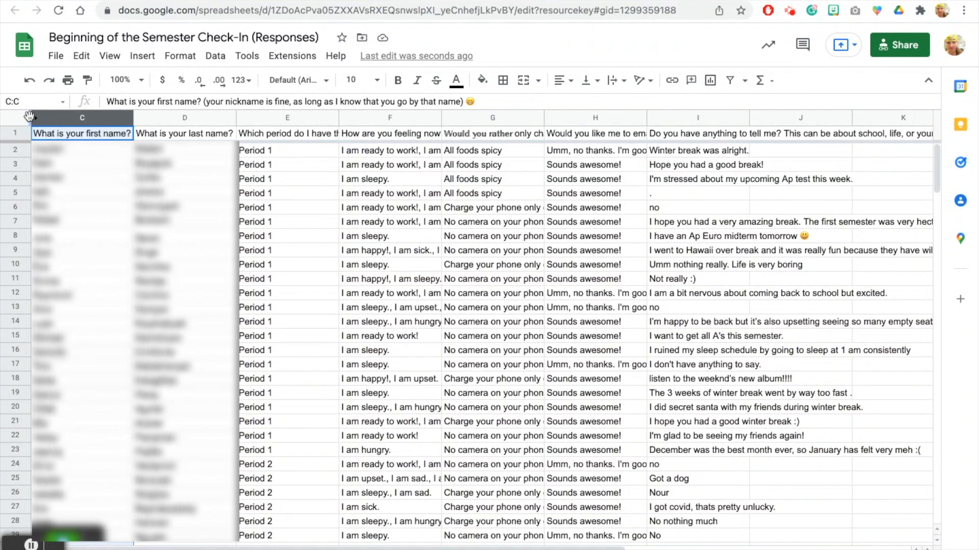
Step: Freeze the columns up through the first- and last-name columns
drag(29, 117, 238, 116)
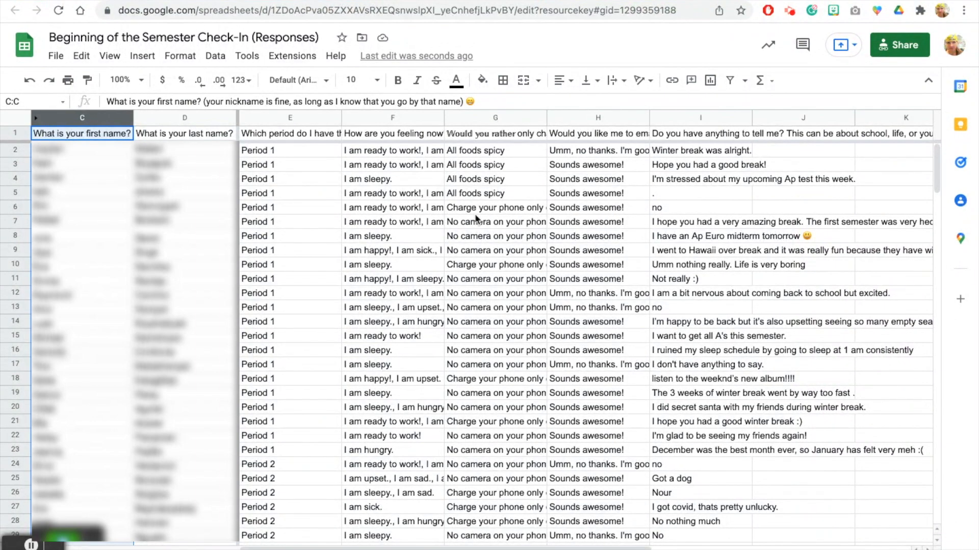
scroll(476, 216, right, 5)
scroll(475, 217, left, 5)
Step: Select the entire responses sheet and set its text wrapping to Wrap
click(14, 121)
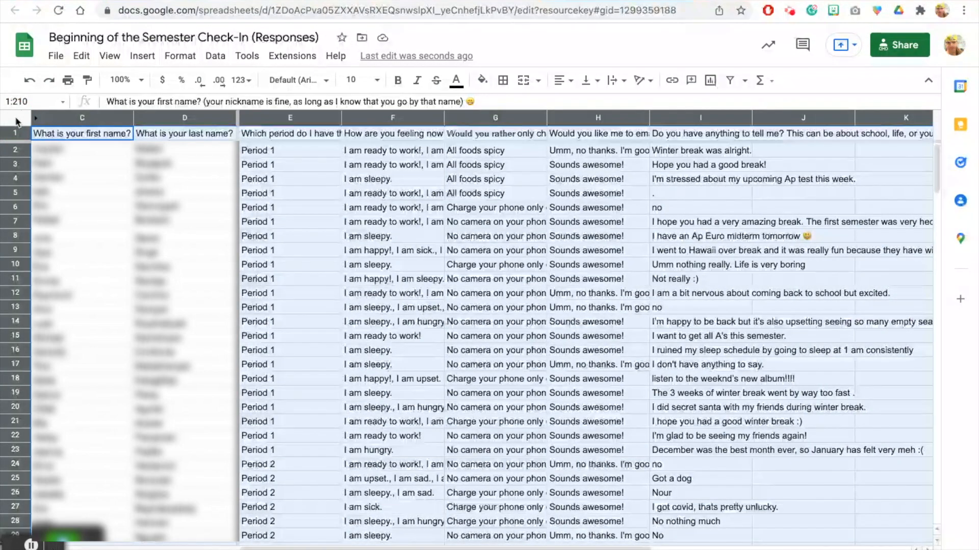
click(624, 82)
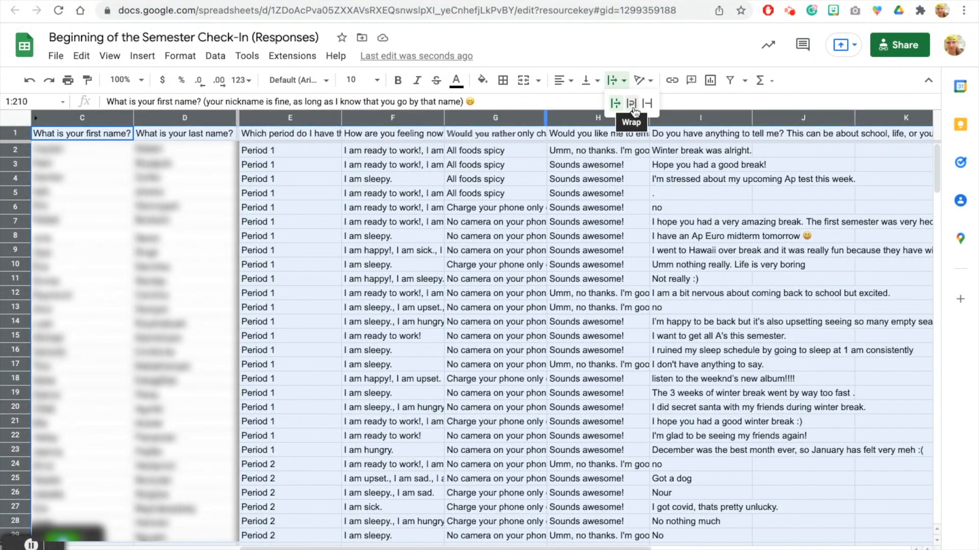
click(632, 105)
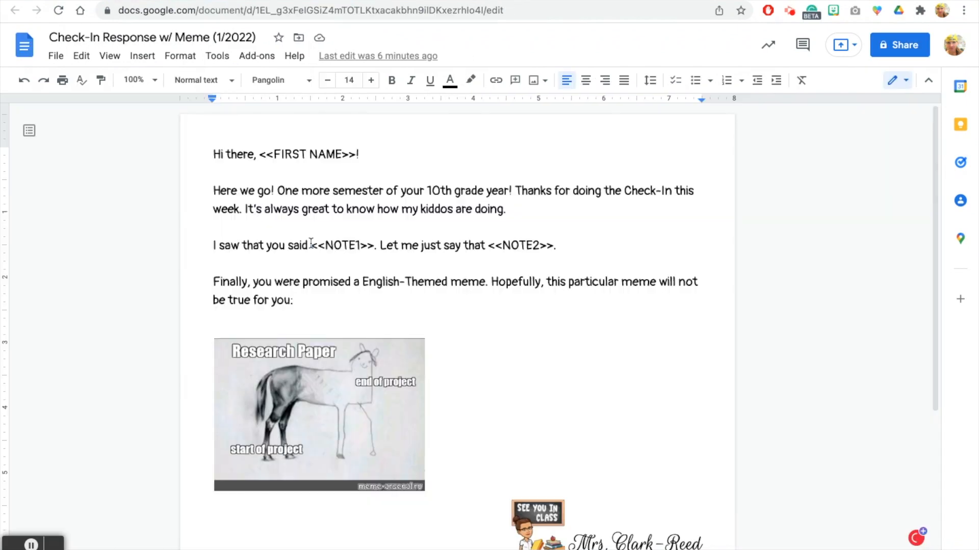
drag(310, 245, 376, 247)
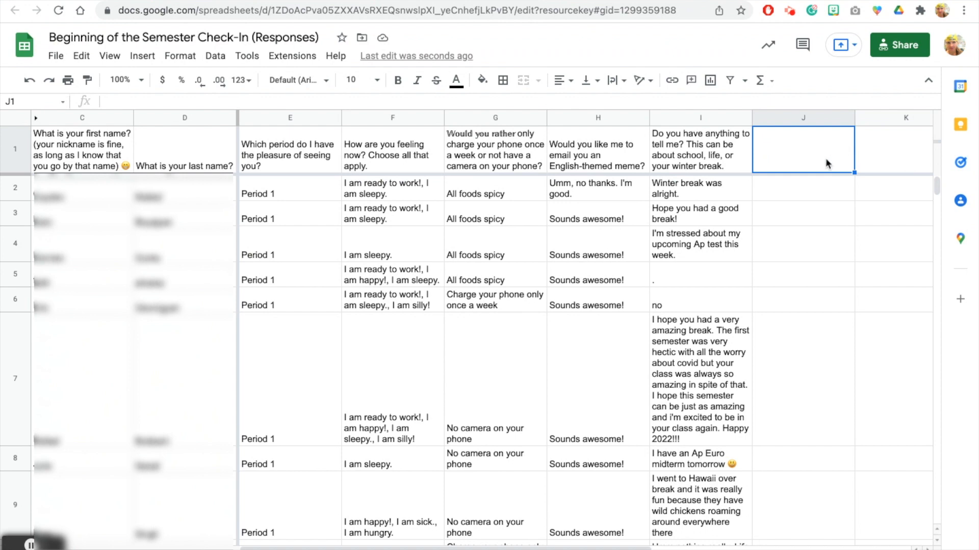
Step: Add Note1 and Note2 headers in J1 and K1, then select Note1 cells J2, J5 and J6
text(Note1)
key(Tab)
text(Note2)
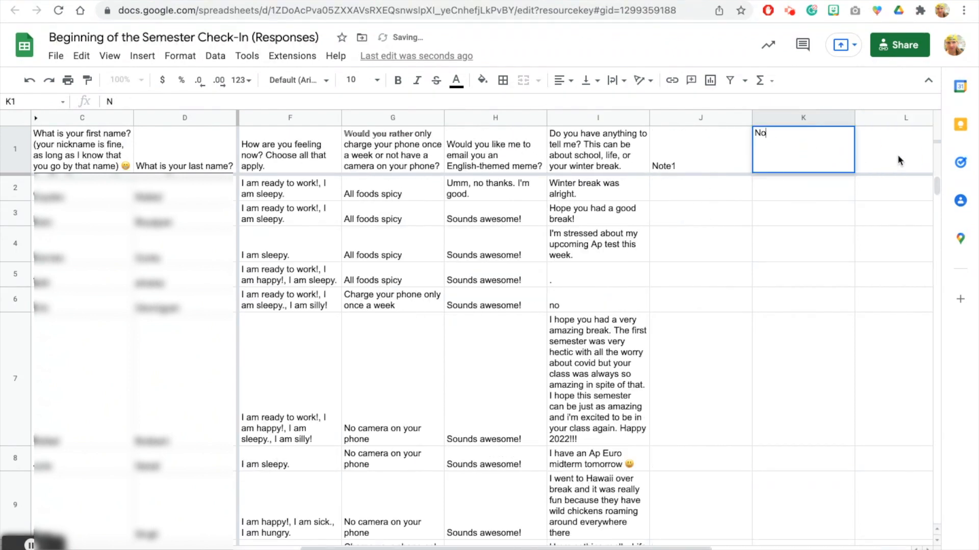
click(702, 149)
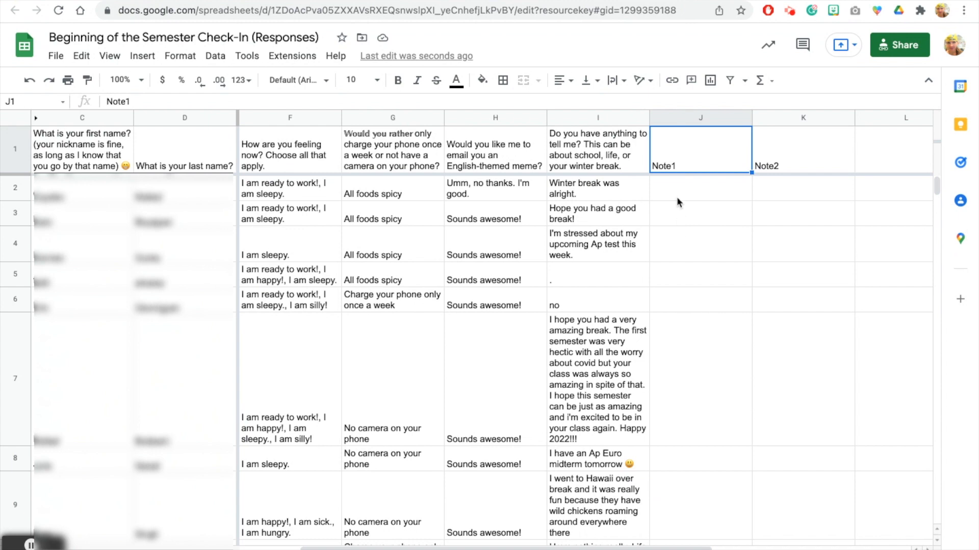
click(676, 196)
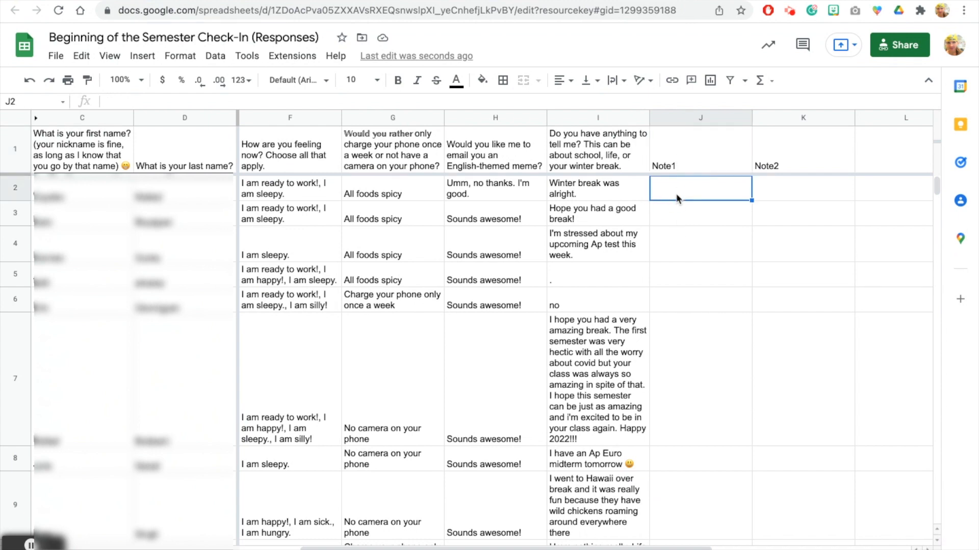
click(675, 275)
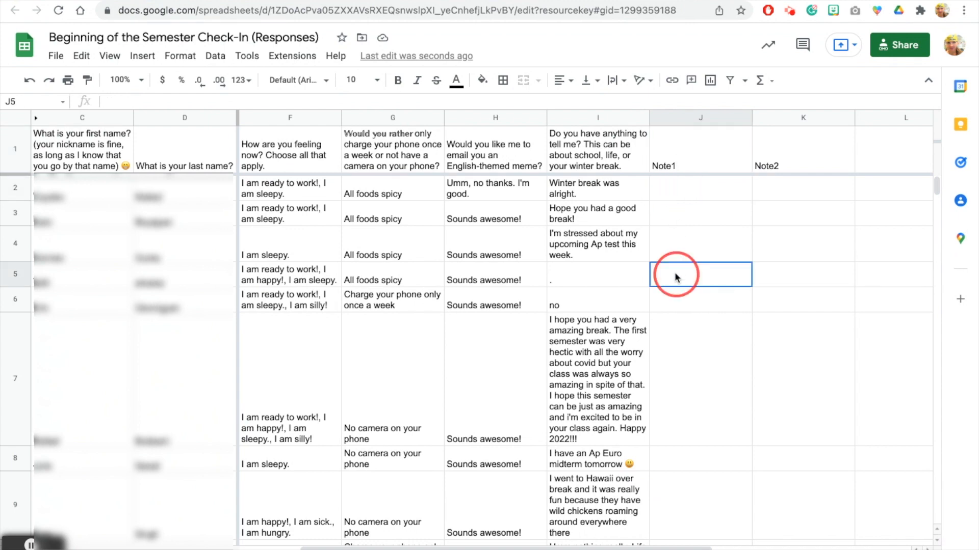
click(675, 304)
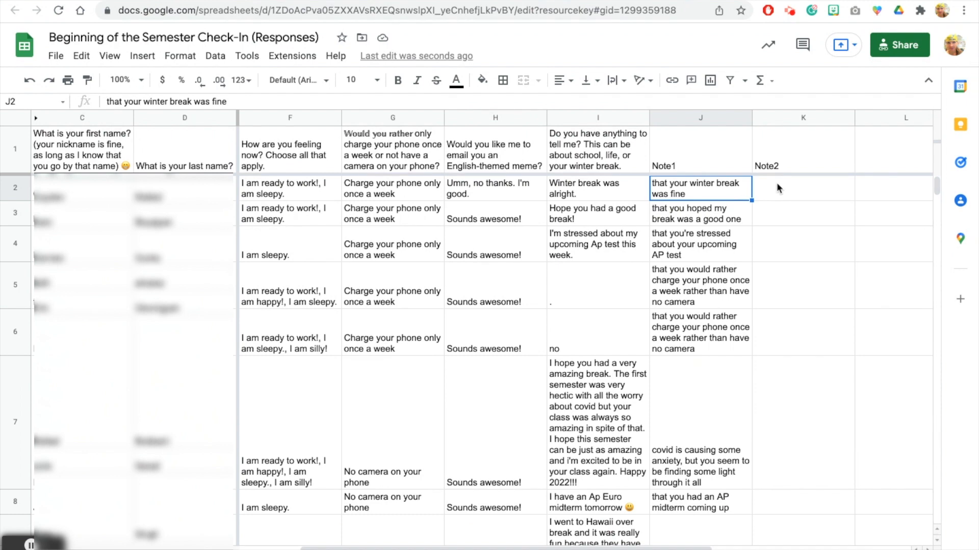
Step: Enter Note2 replies like 'it was changed to a slightly less stressful test. Yay' and the camera reply
click(533, 0)
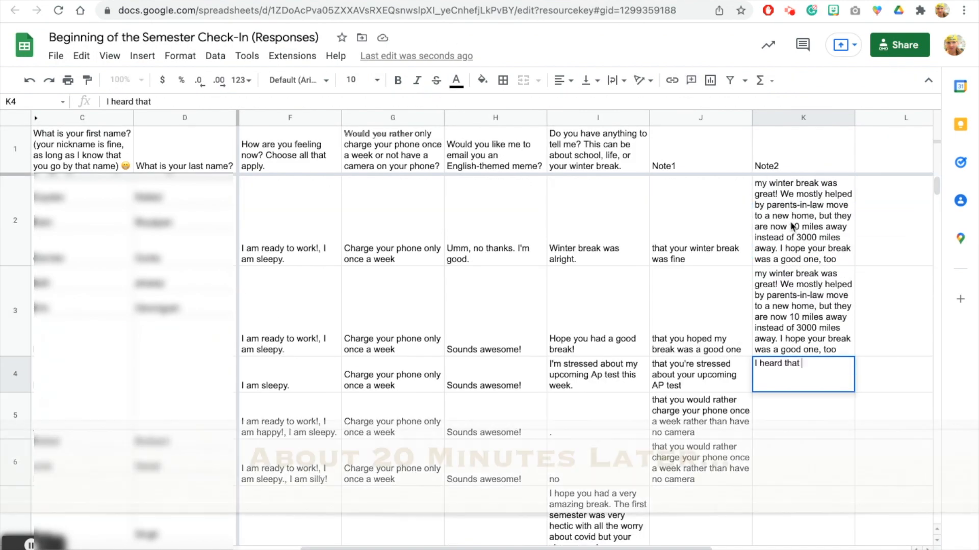
text(it was changed to a slightly less stressful test. Yay)
key(Return)
text(I hear ya! I like having access to my camera, too)
key(Return)
click(811, 412)
text(my winter break was great! We mostly helped by parents-in-law move to a new home, but they are now 10 miles away instead of 3000 miles away. I hope your break was a good one, too)
key(Return)
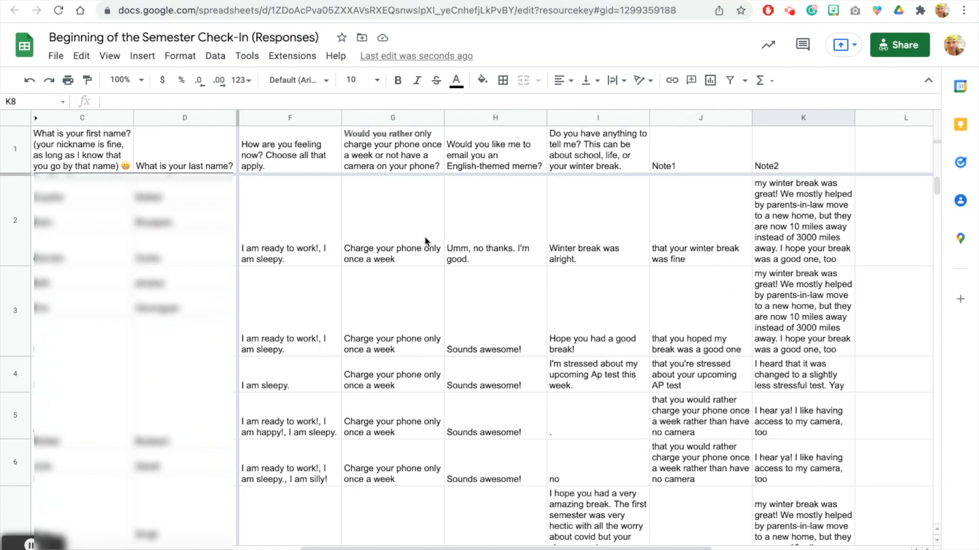
Step: Find the Autocrat add-on in the Google Workspace Marketplace and view its details page
click(303, 59)
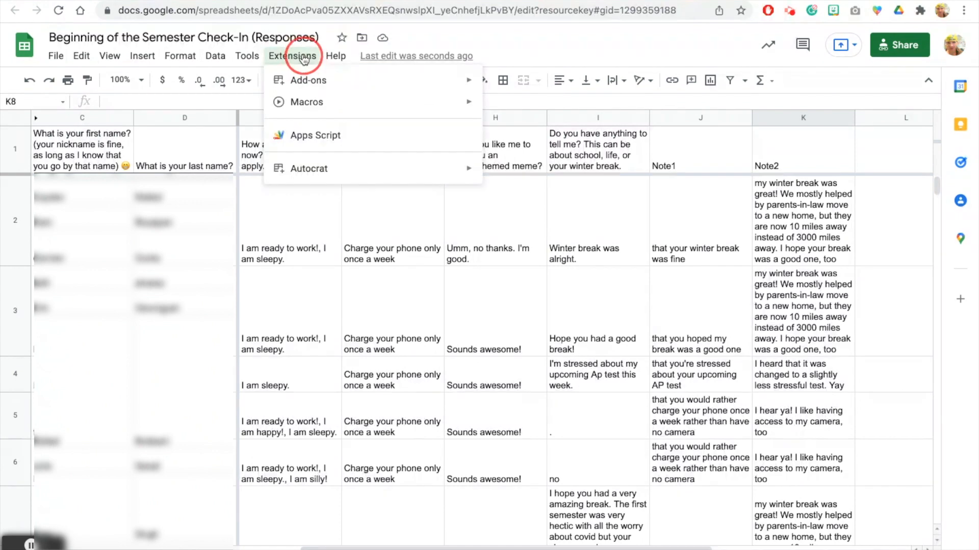
mouse_move(308, 81)
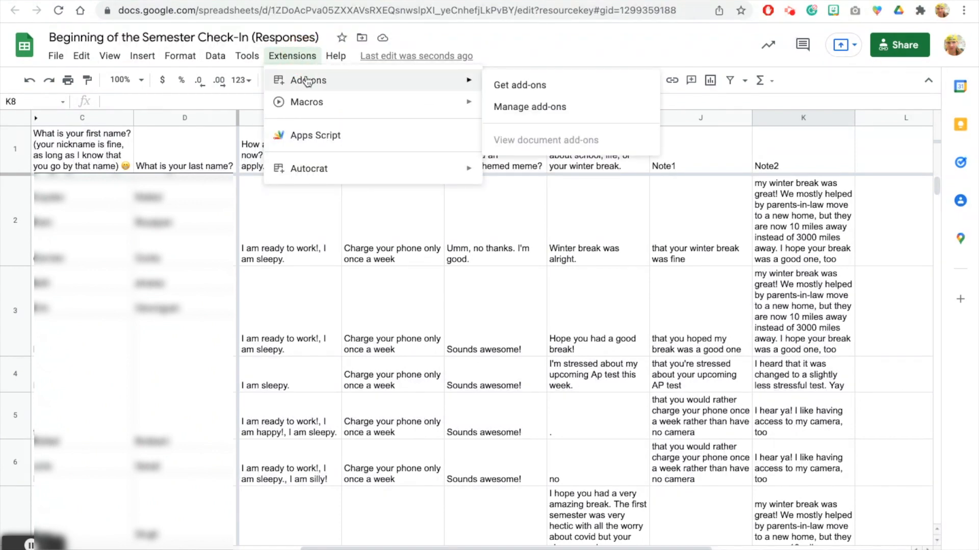
click(510, 89)
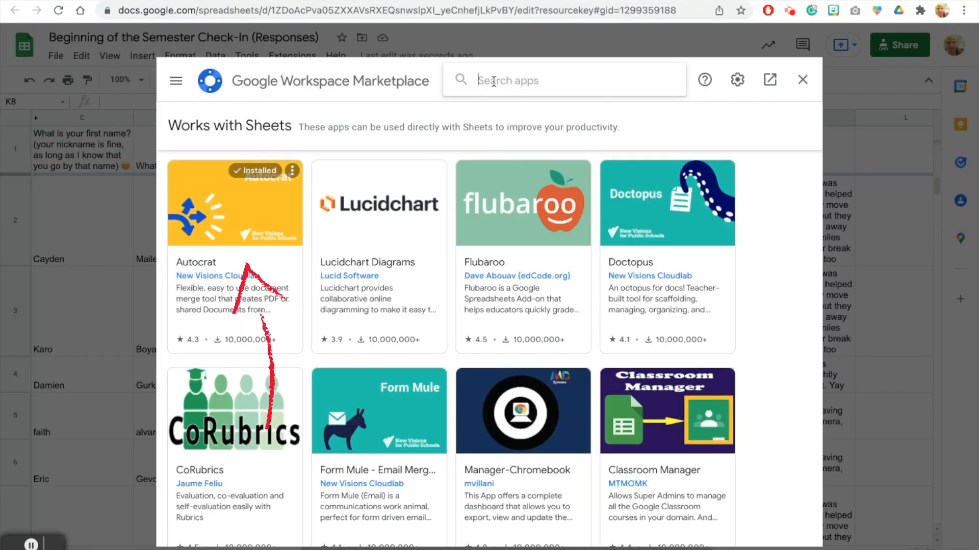
click(493, 81)
text(autocrat)
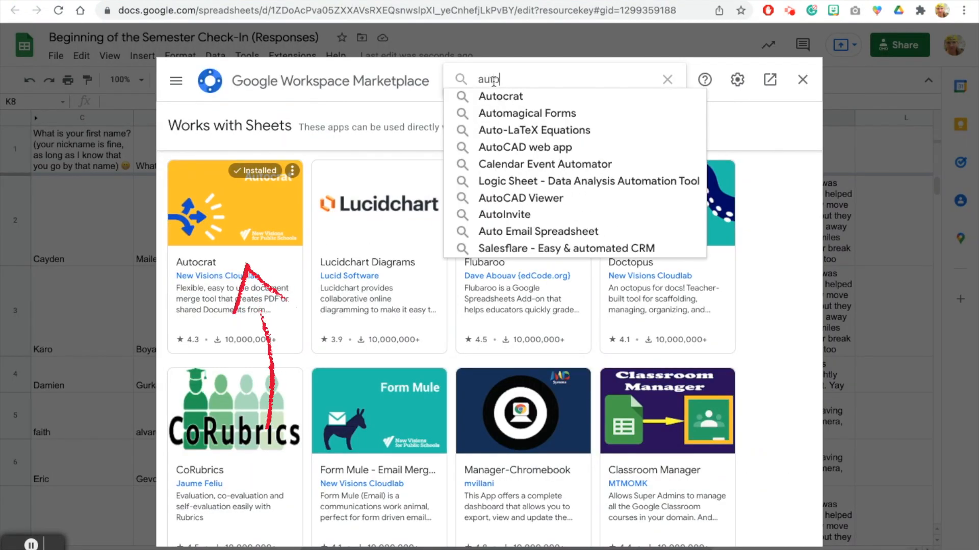
click(485, 94)
click(252, 209)
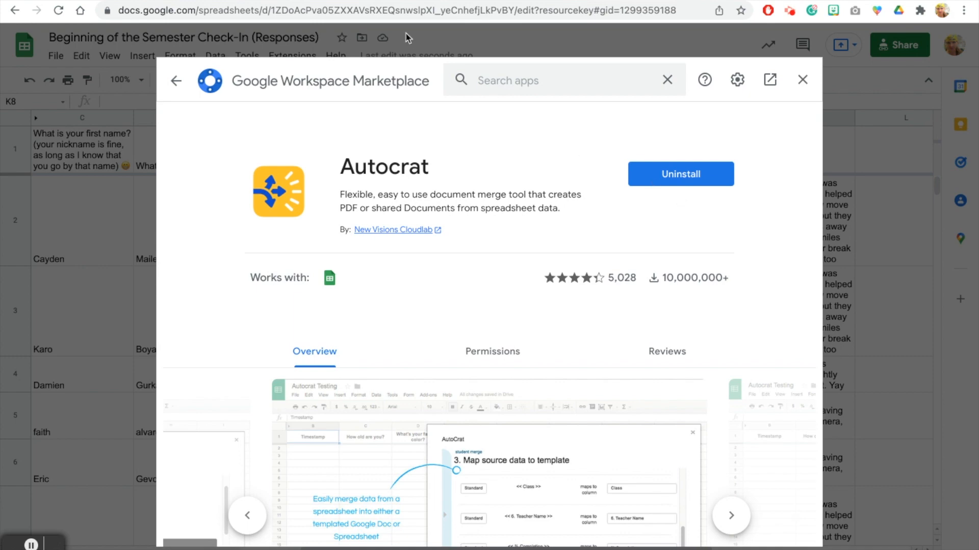
click(802, 82)
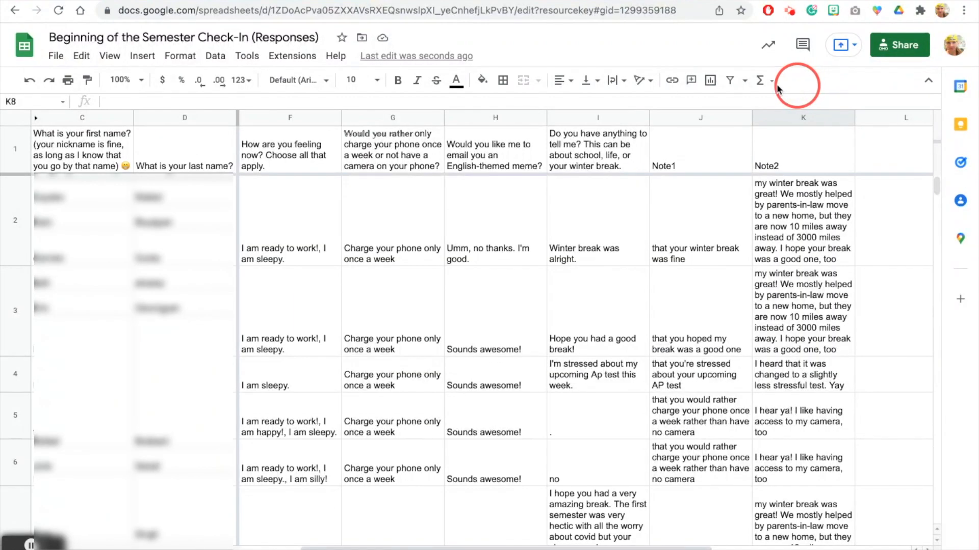
Step: Launch Autocrat from the Extensions menu
click(282, 58)
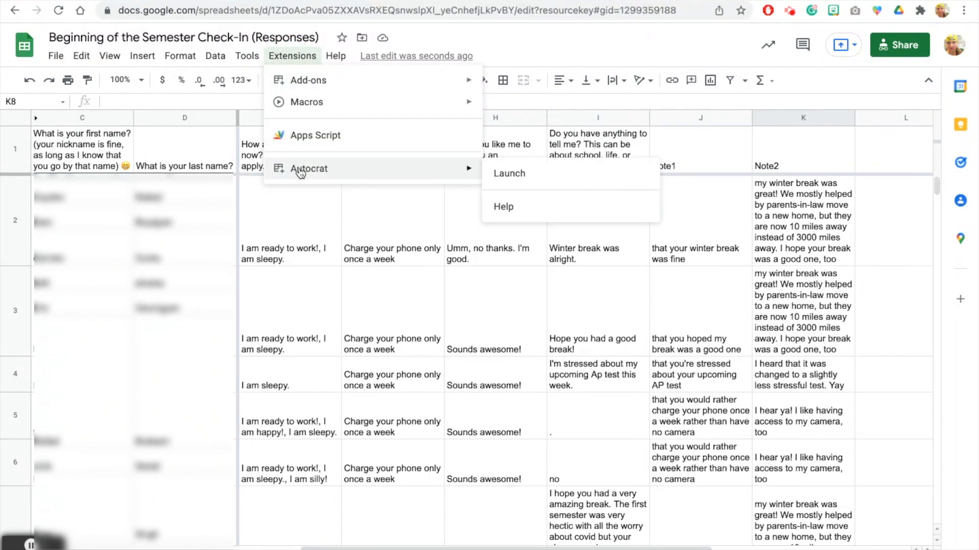
mouse_move(461, 169)
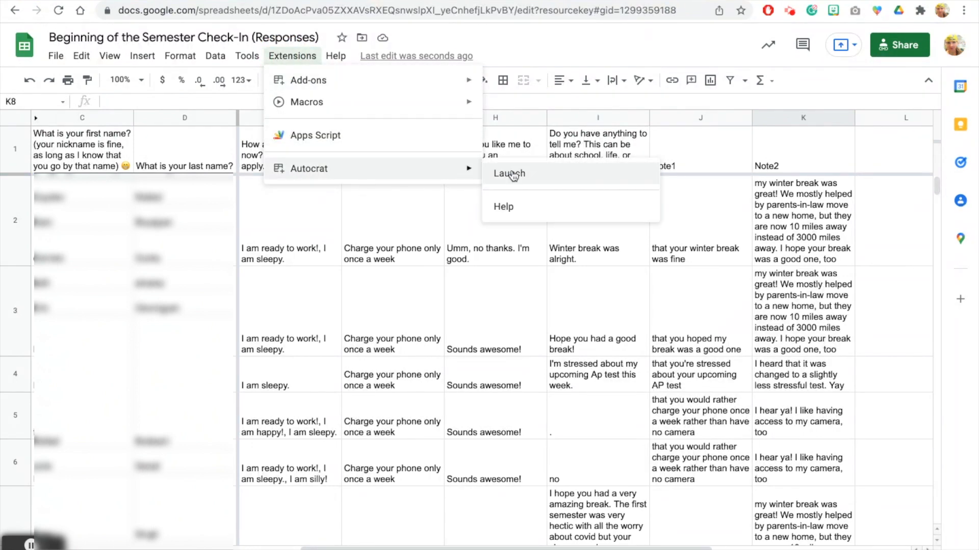
click(509, 173)
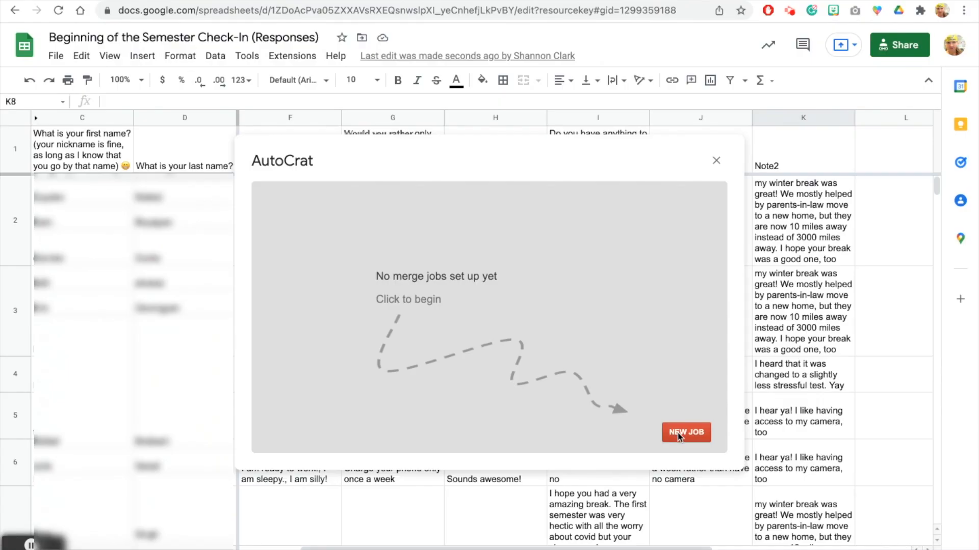
Step: Start a new merge job named 'Check-In REsponse Week 1 January 2022' and continue
click(678, 435)
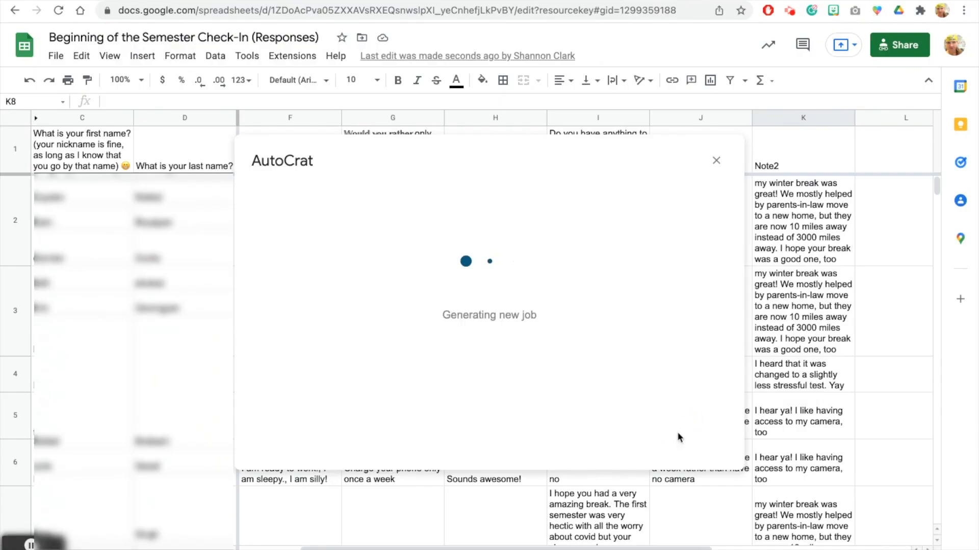
click(355, 251)
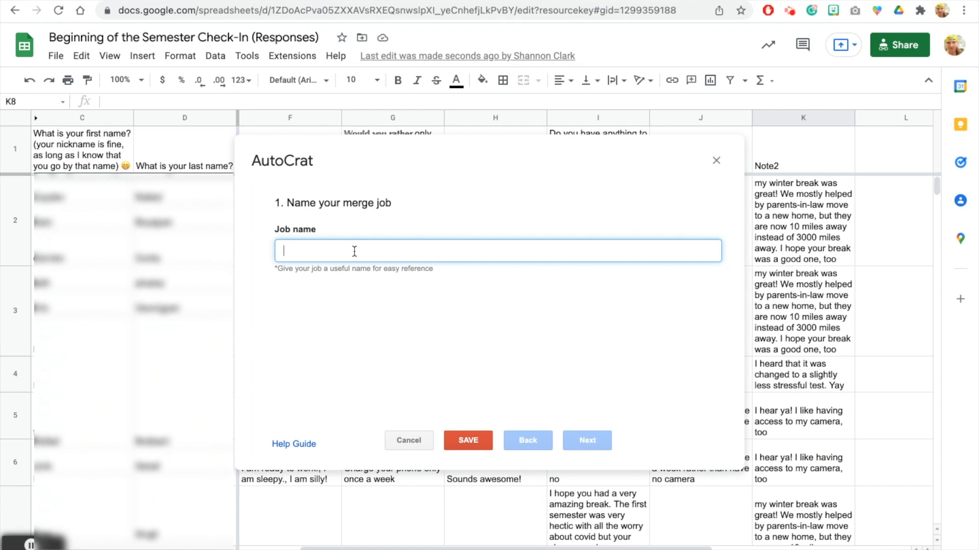
text(Check-In REsponse Week 1 January 2022)
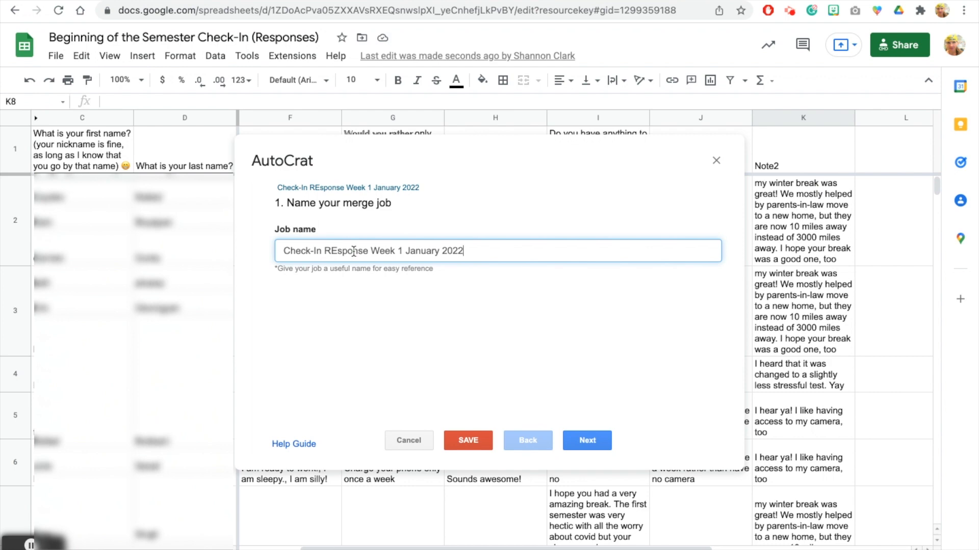
click(588, 442)
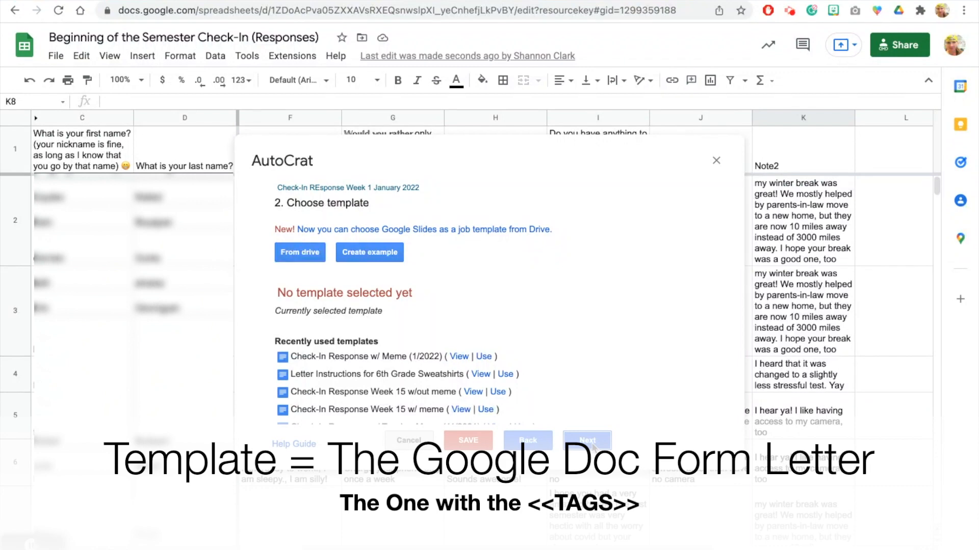
Step: Choose 'Check-In Response w/ Meme (1/2022)' from Drive as the template and continue
click(306, 253)
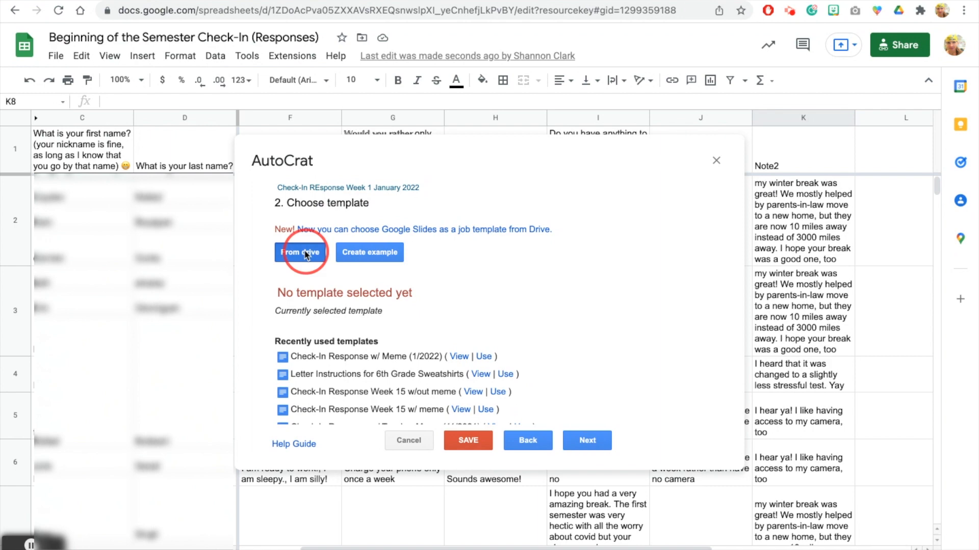
click(386, 305)
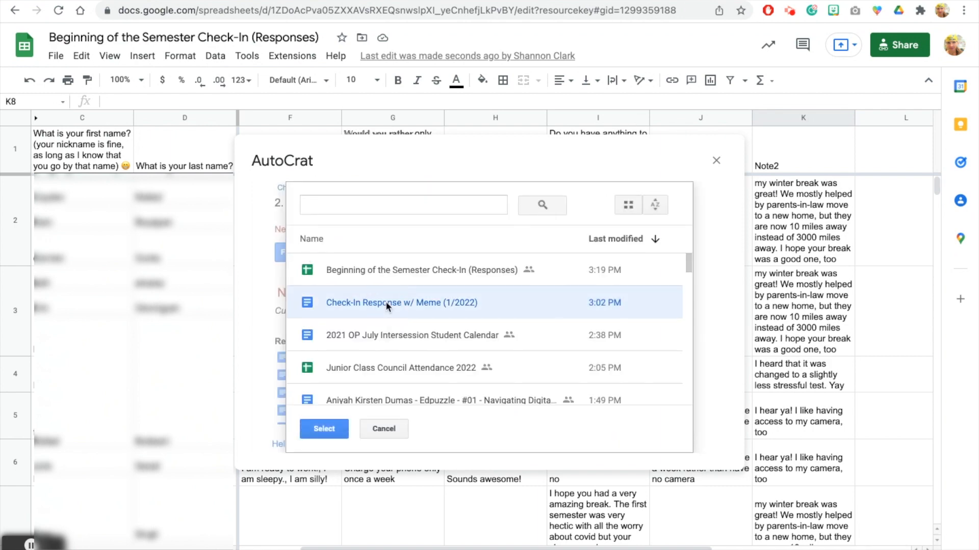
click(324, 428)
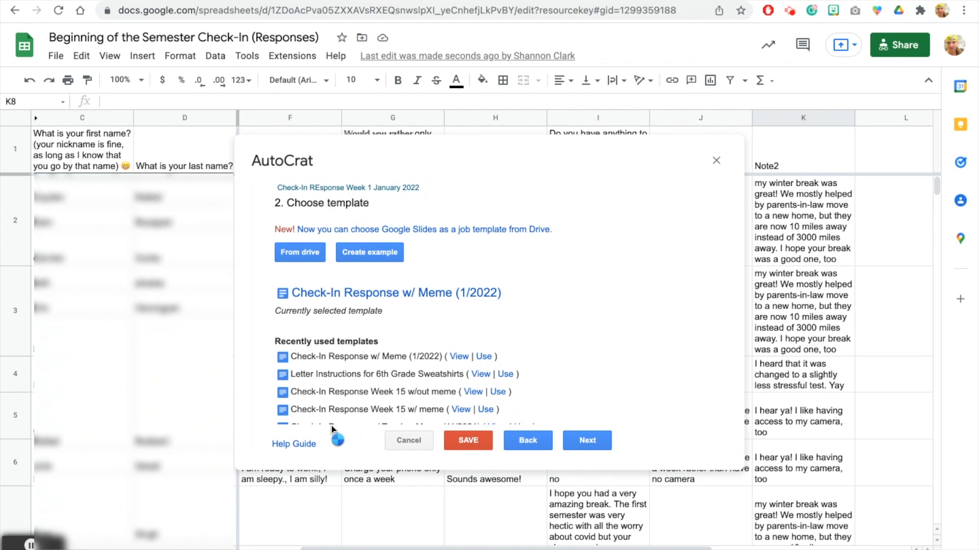
click(587, 441)
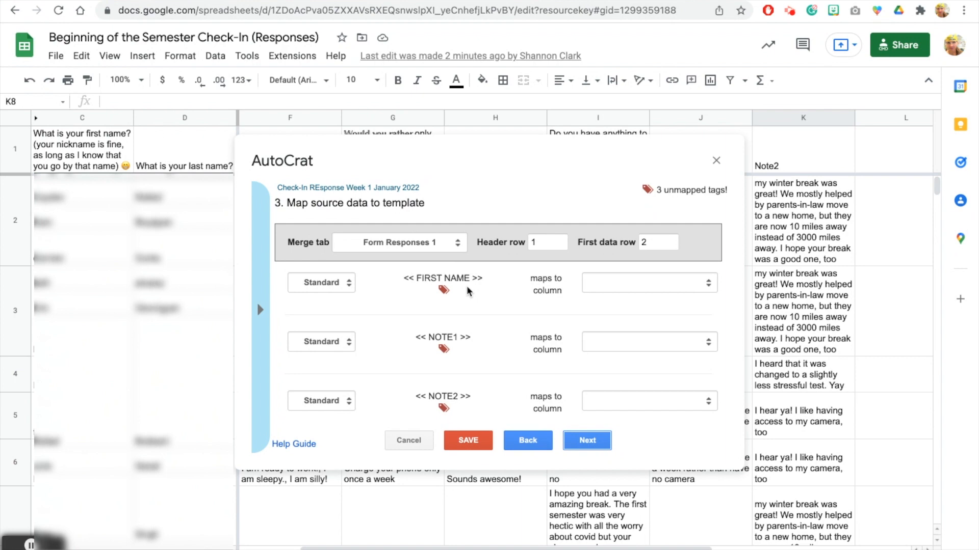
Step: Map FIRST NAME, NOTE1 and NOTE2 to the first-name question, Note1 and Note2 columns
click(609, 286)
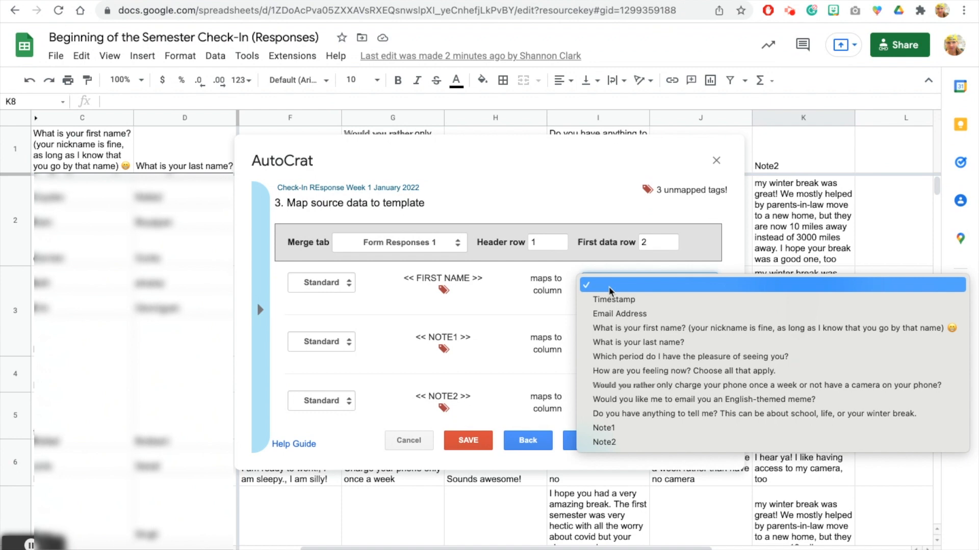
click(640, 331)
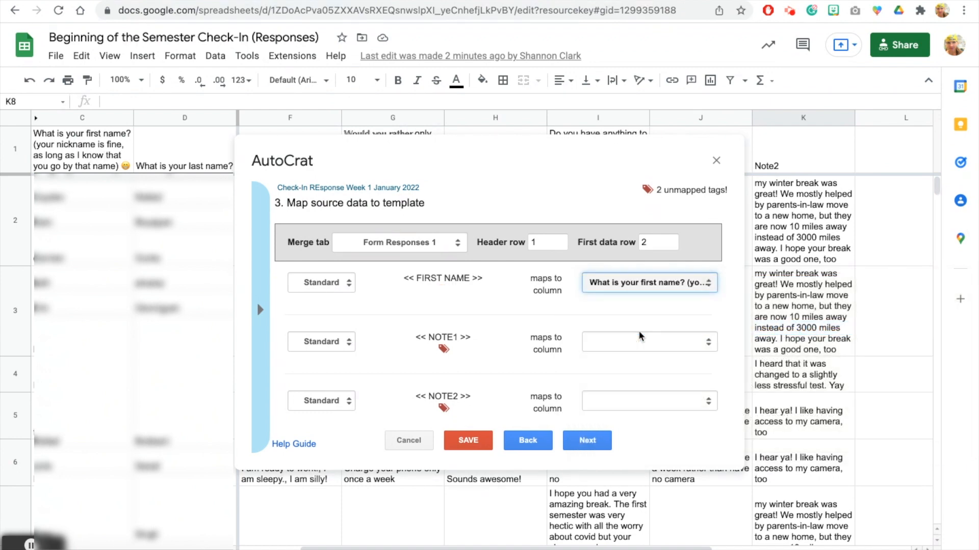
click(632, 338)
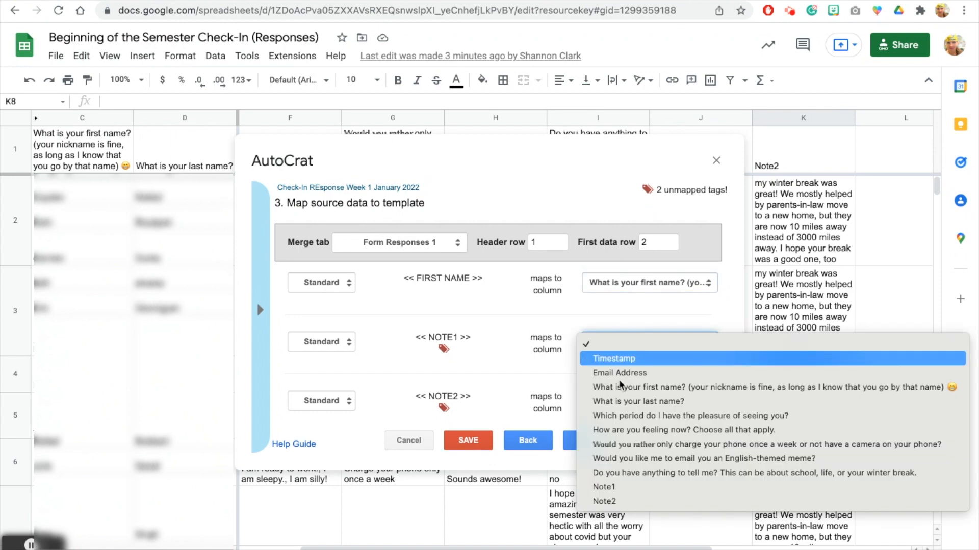
click(604, 486)
click(649, 401)
click(606, 543)
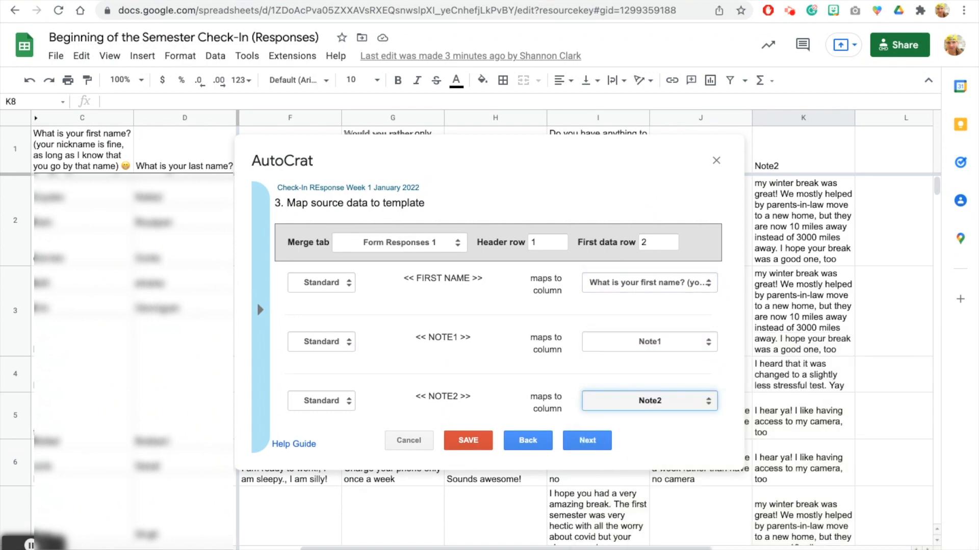
click(589, 441)
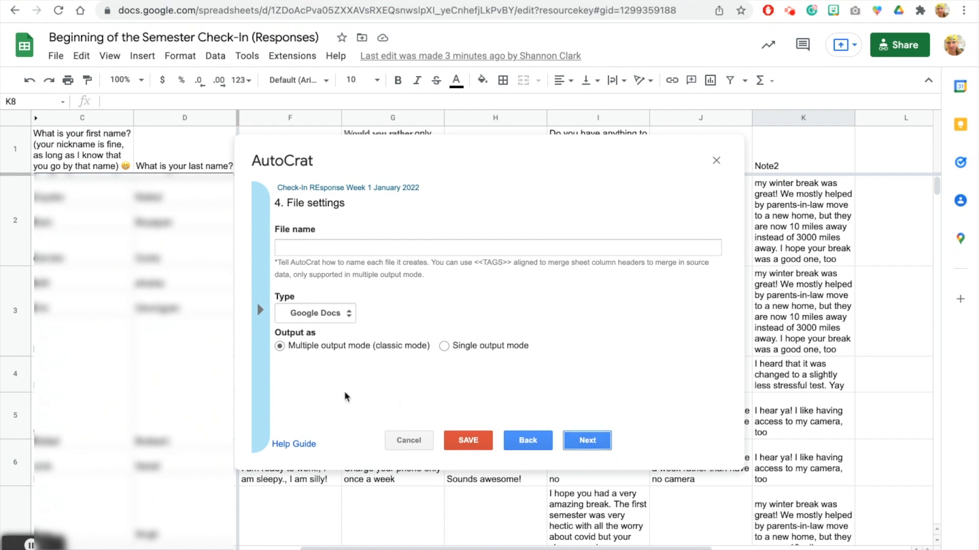
Step: Build the file name from the first-name and last-name tags plus 'Check-In Responses Jan'
click(260, 312)
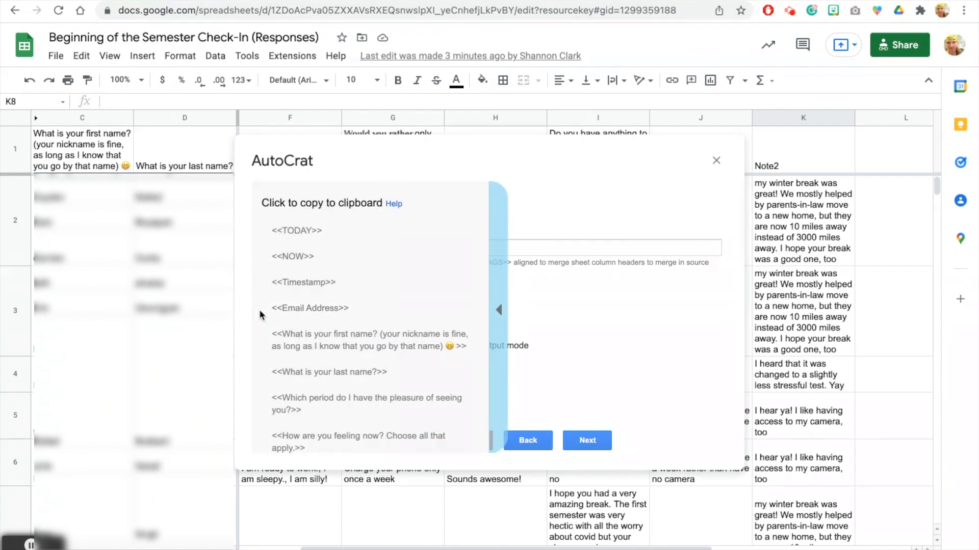
click(304, 347)
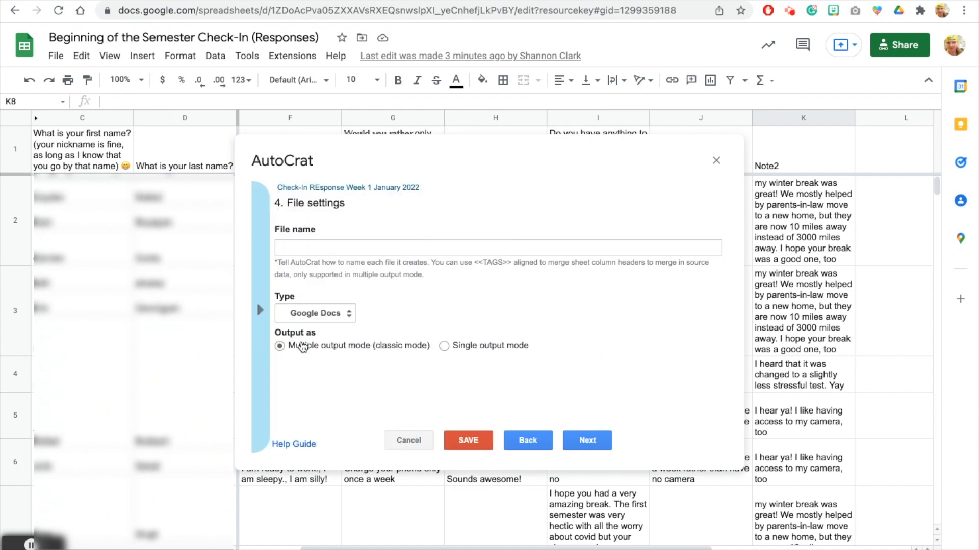
click(310, 248)
right_click(310, 247)
click(332, 346)
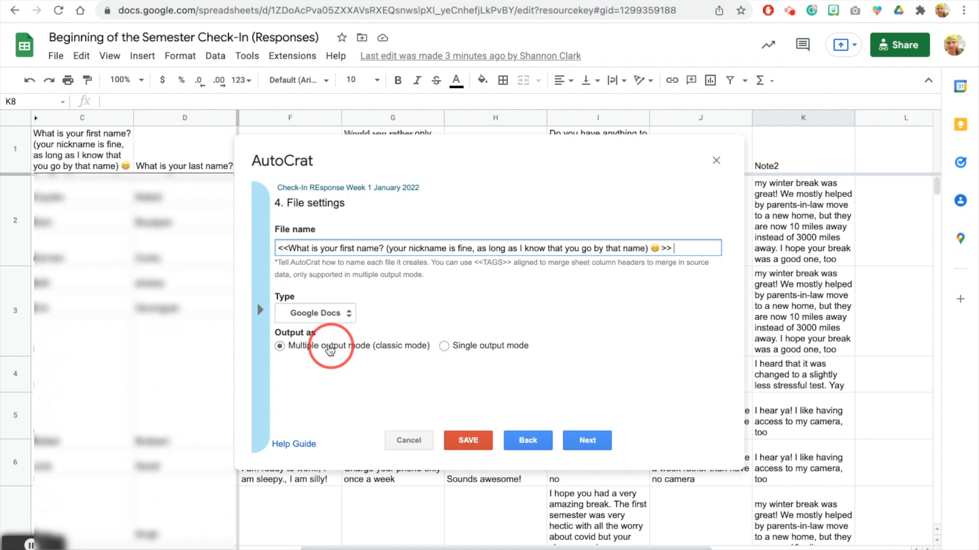
click(262, 309)
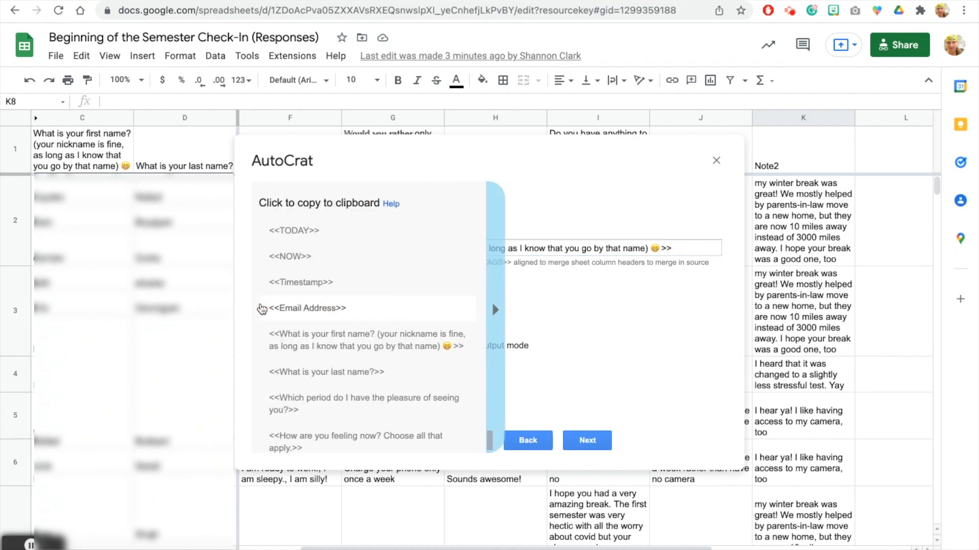
click(311, 373)
click(698, 248)
text(<<What is your last name?>>)
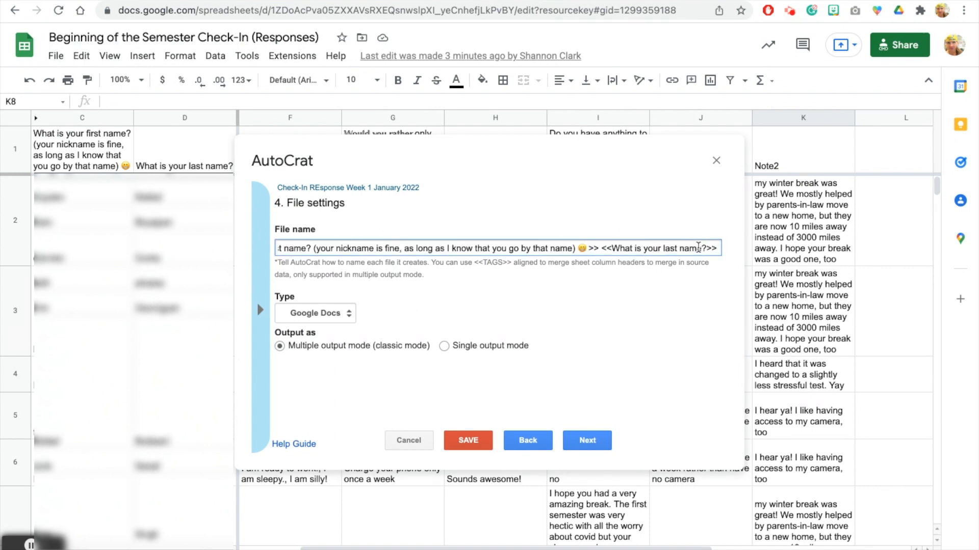
text(Check-In Responses Jan)
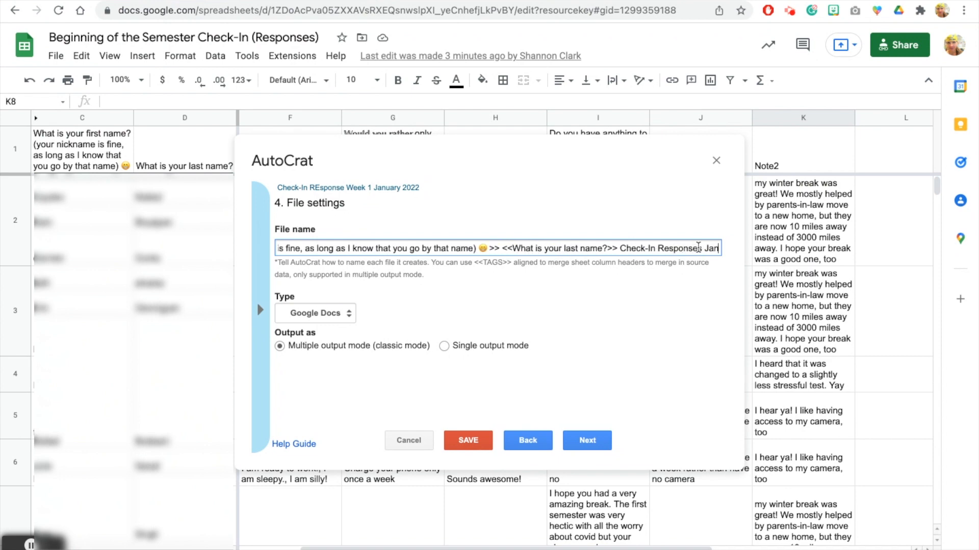
click(314, 294)
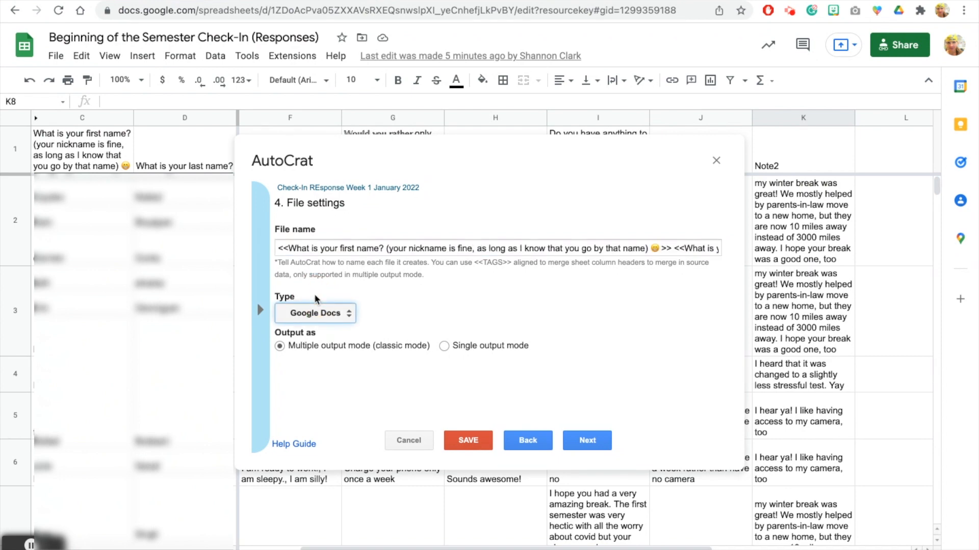
Step: Keep Google Docs as the output file type and continue to destination folders
click(311, 312)
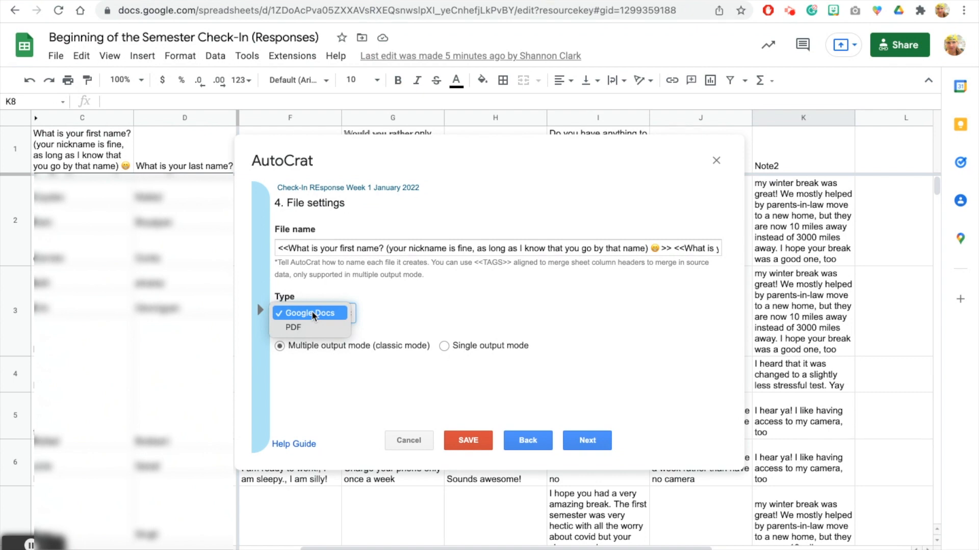
click(312, 313)
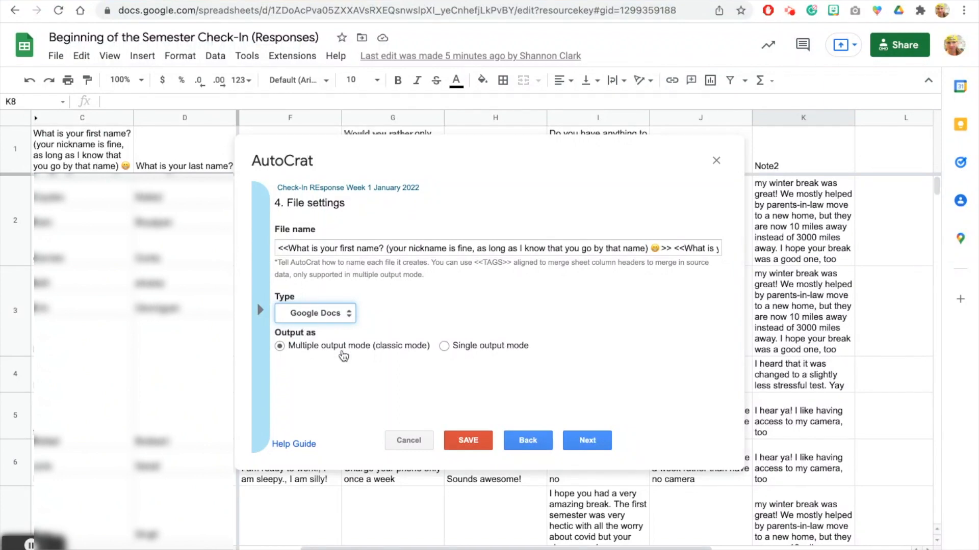
click(584, 442)
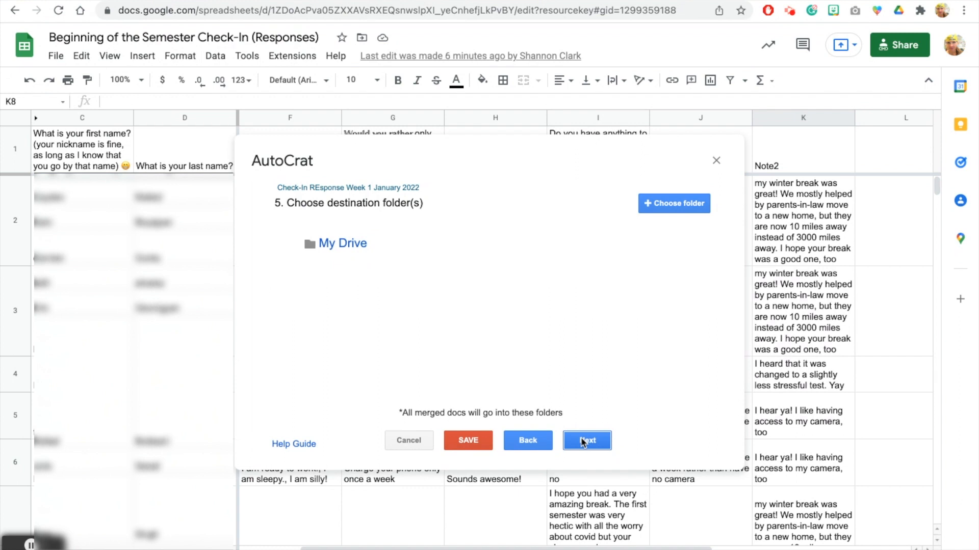
Step: Accept My Drive as the destination and skip the dynamic folder reference
click(584, 442)
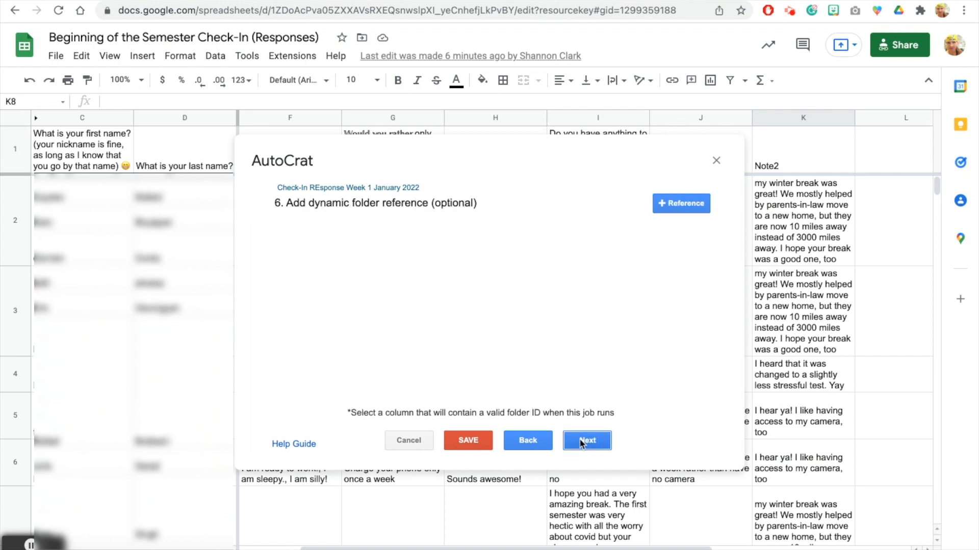
click(582, 441)
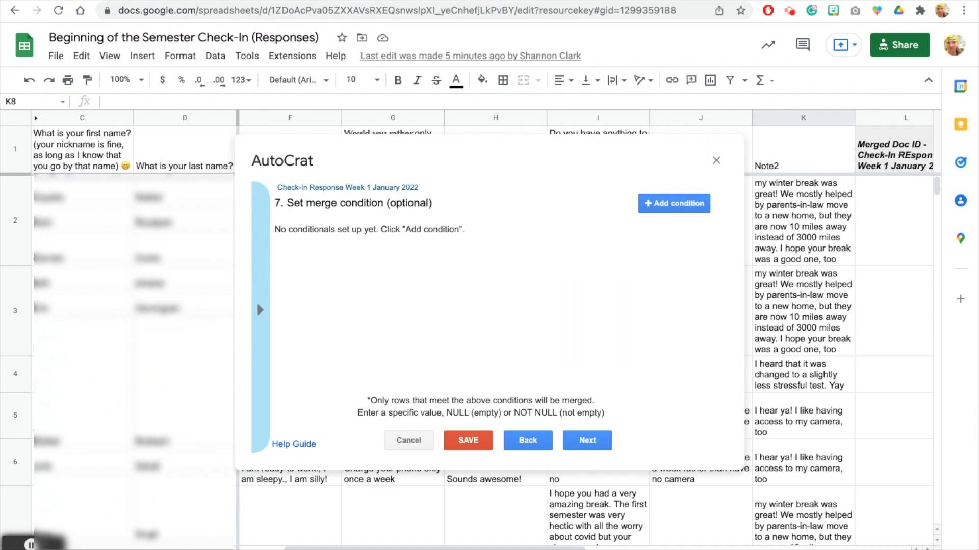
Step: Add a merge condition on the Note2 column, leaving its value as NOT NULL
click(665, 210)
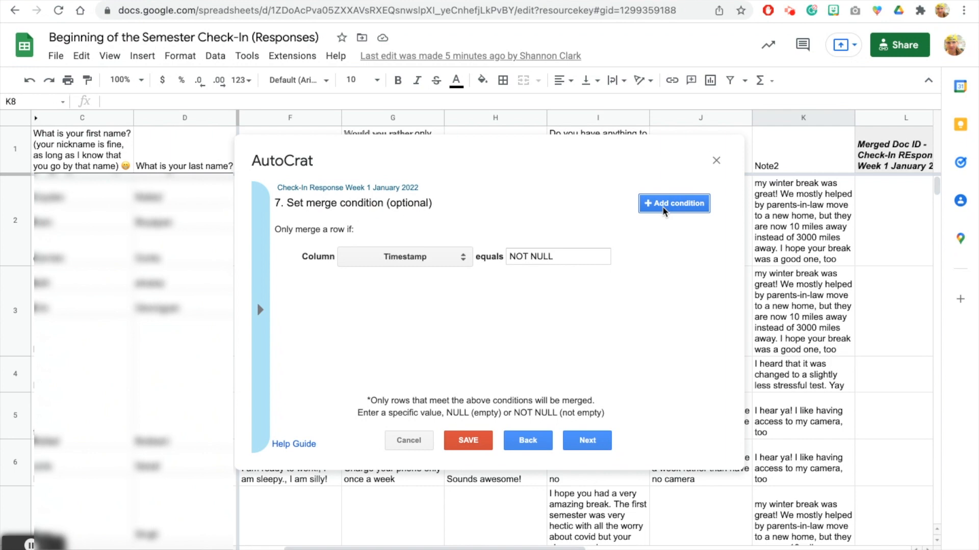
click(446, 259)
click(447, 401)
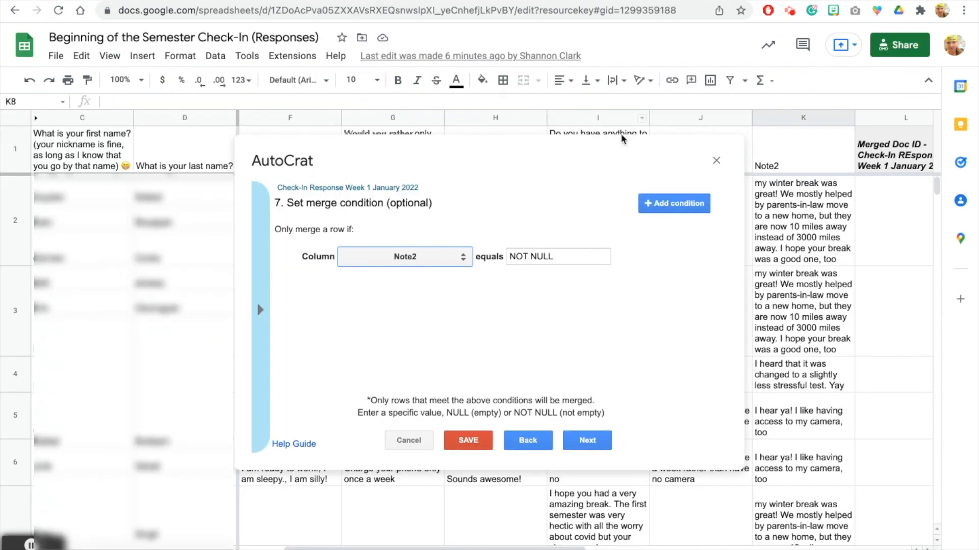
Step: Add a second condition: the meme-email question column equals 'Sounds awesome!'
click(658, 204)
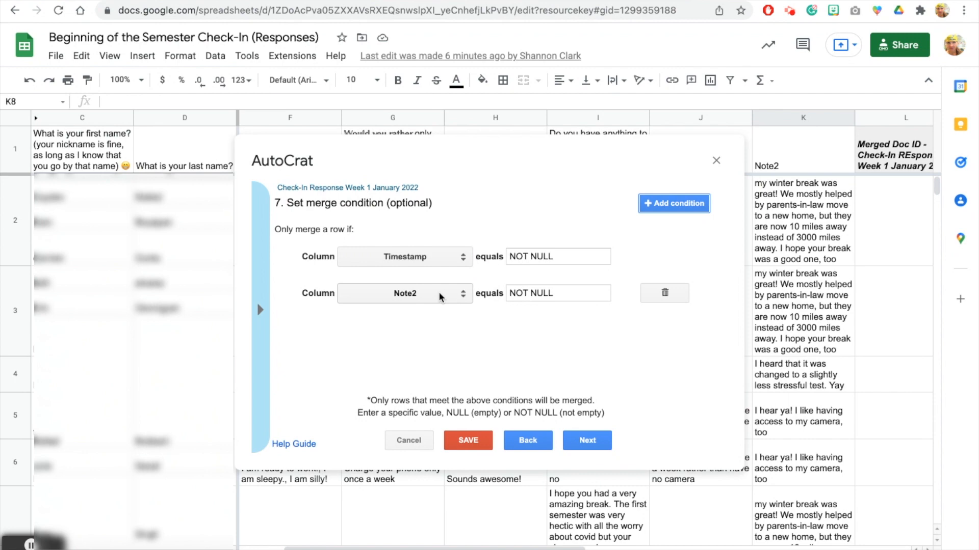
click(441, 297)
click(462, 308)
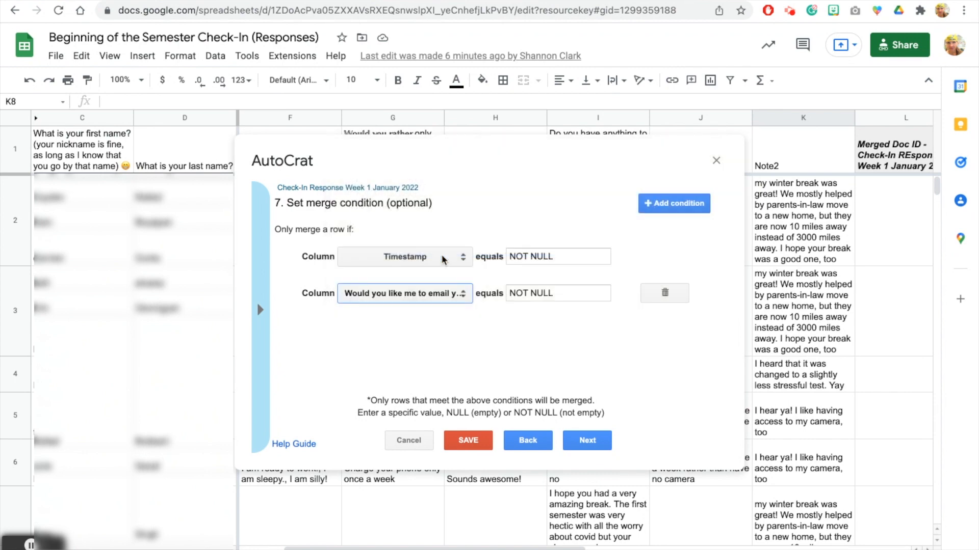
click(529, 294)
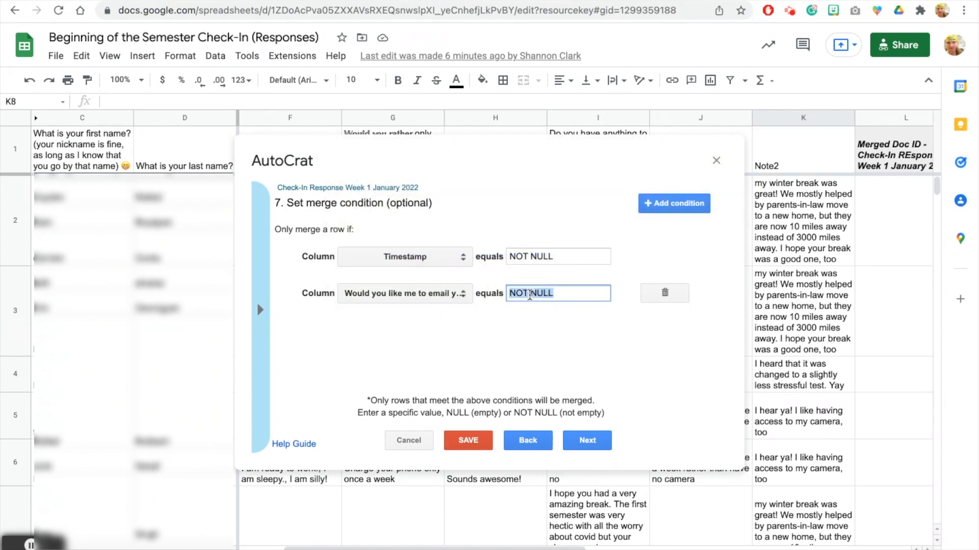
text(Sounds awesome!)
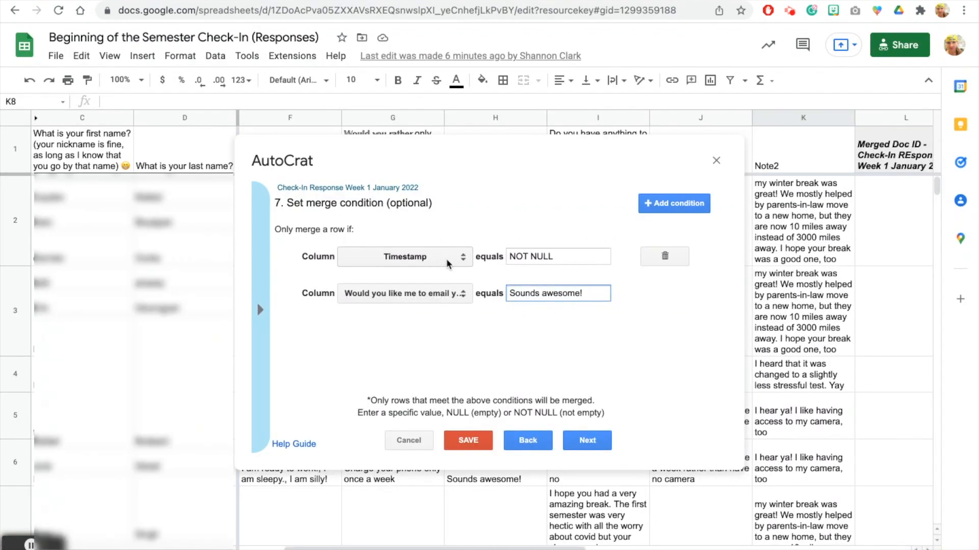
Step: Set the first condition's column to Note2 and continue to sharing and email
click(445, 259)
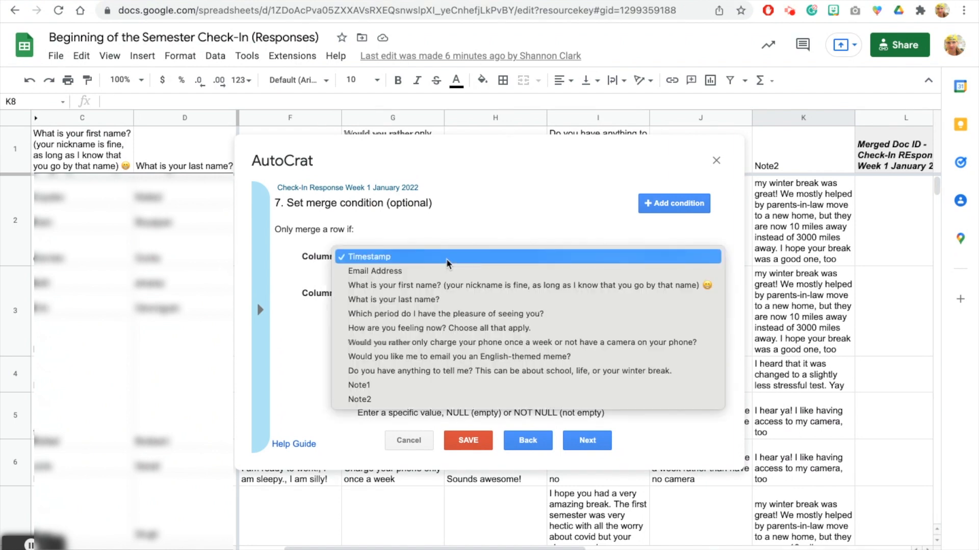
click(434, 399)
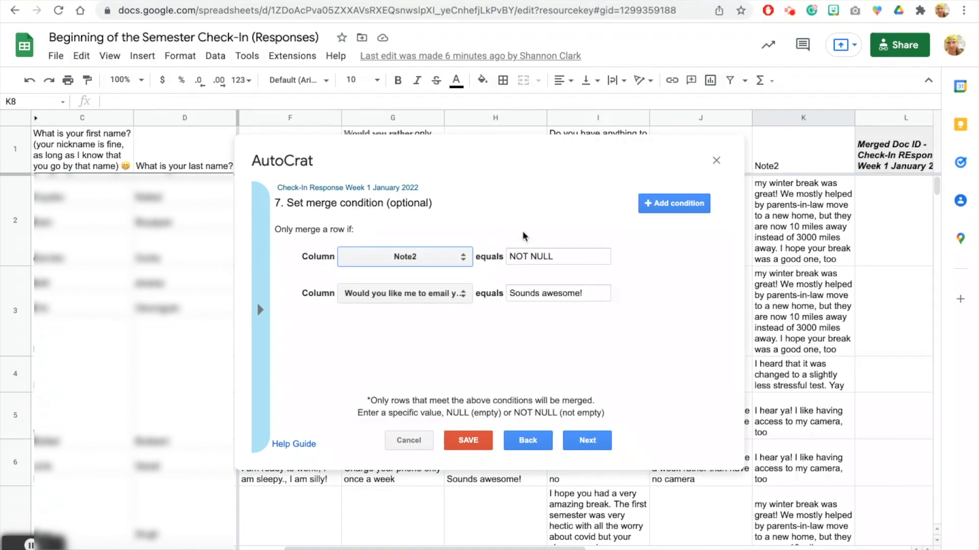
click(590, 445)
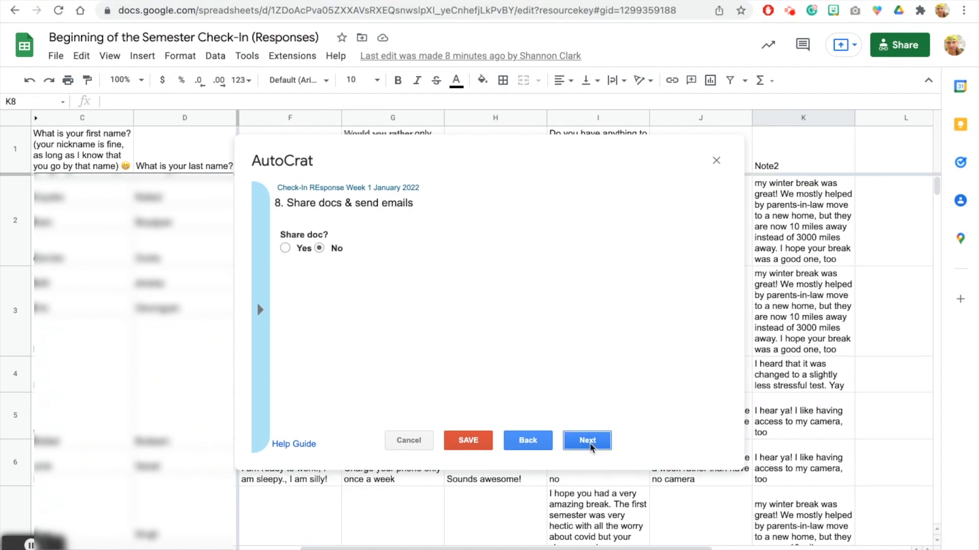
Step: Switch Share doc to Yes, shared as 'view only doc', and scroll down to the email fields
click(285, 248)
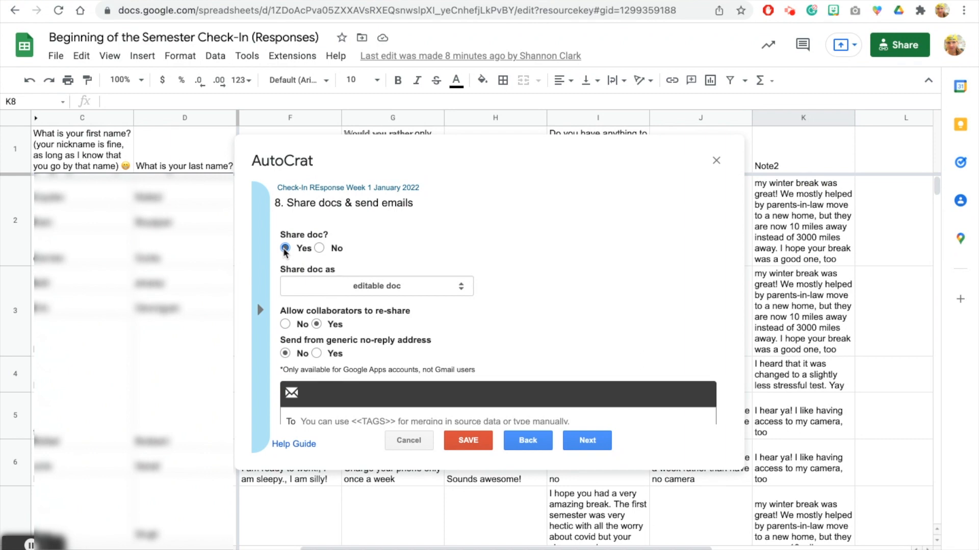
click(339, 293)
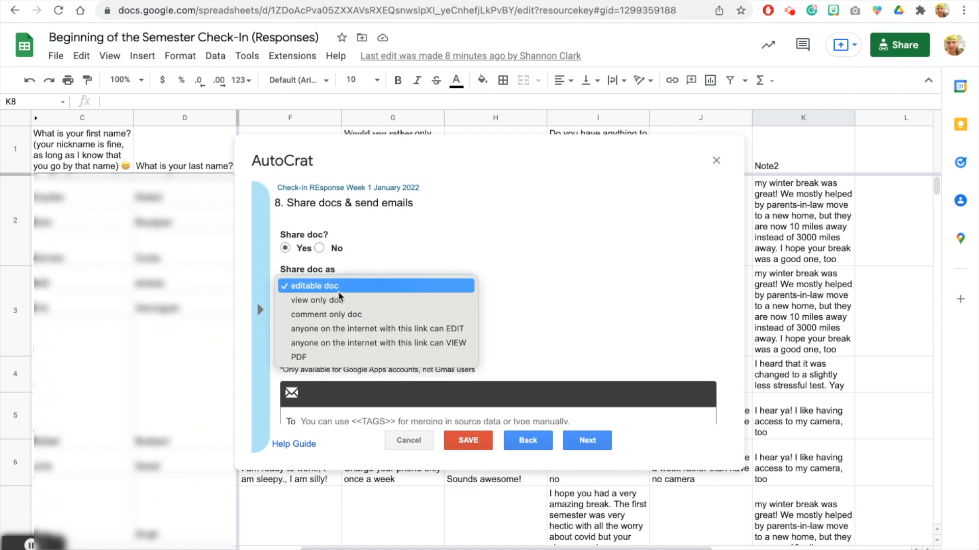
click(341, 301)
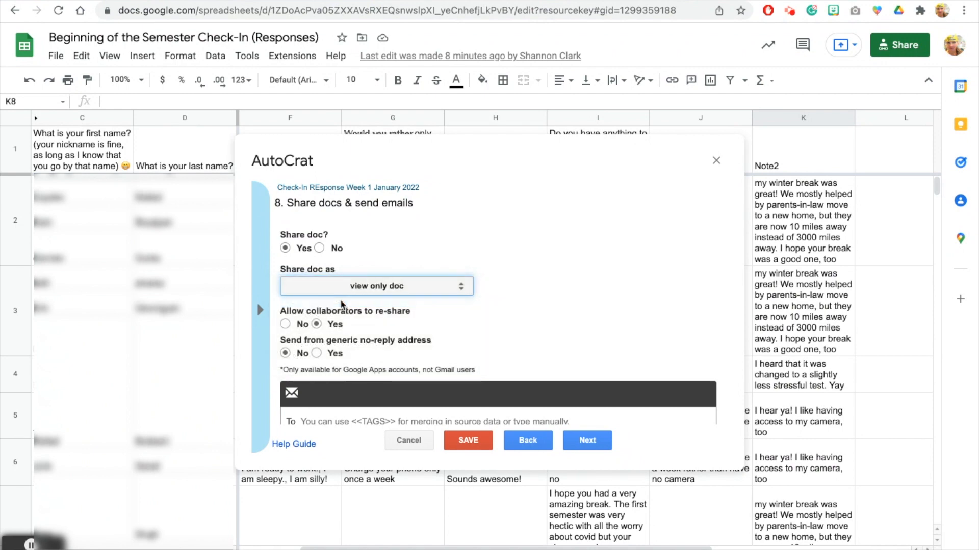
click(348, 286)
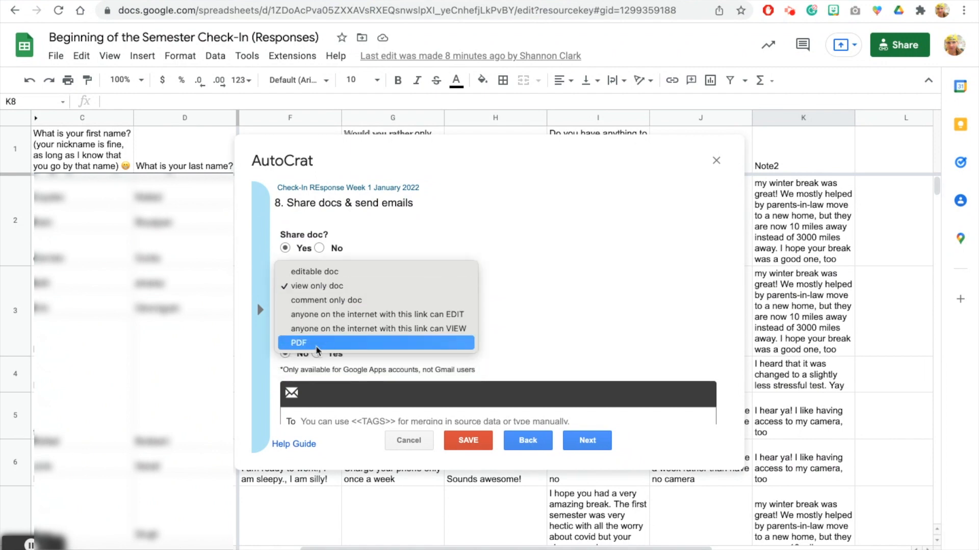
click(339, 286)
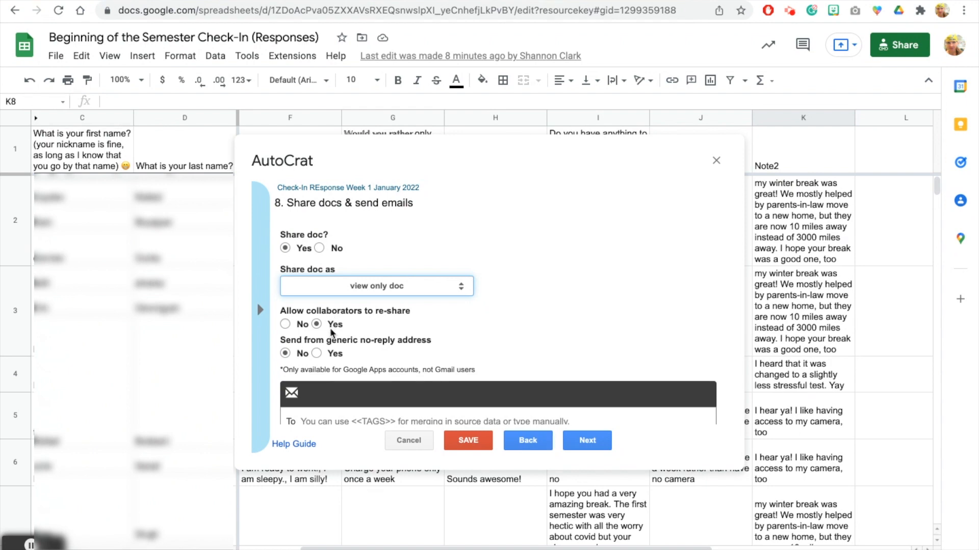
mouse_move(339, 346)
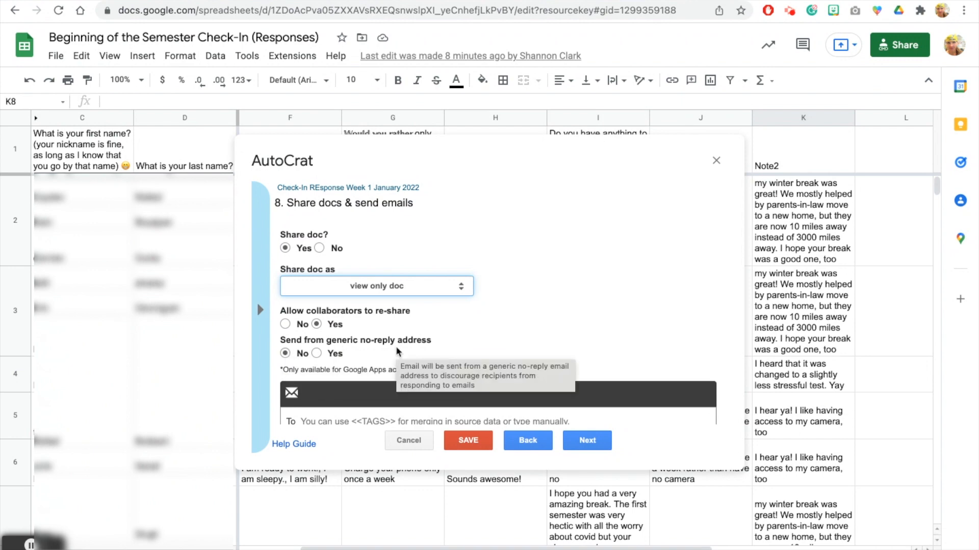
scroll(397, 352, down, 3)
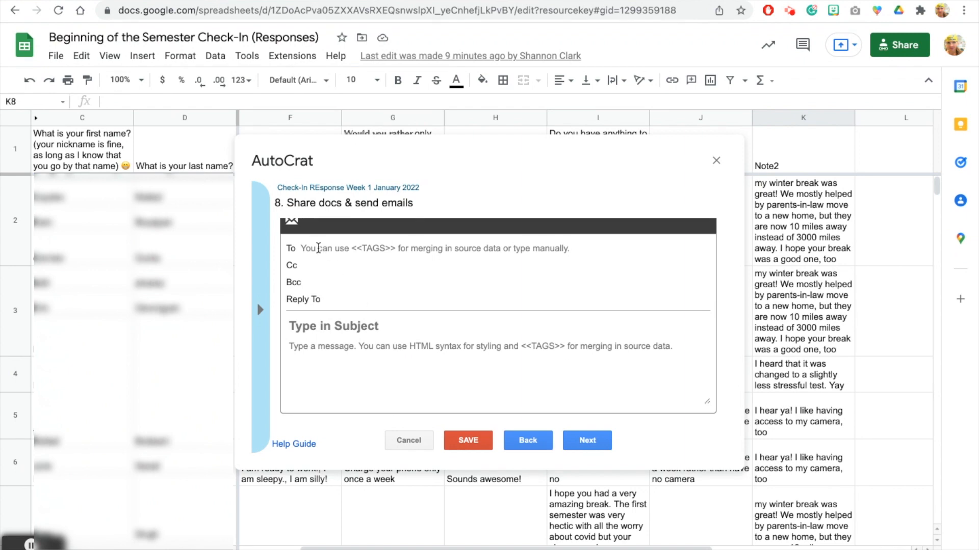
Step: Paste the <<Email Address>> merge tag into the To field
click(259, 313)
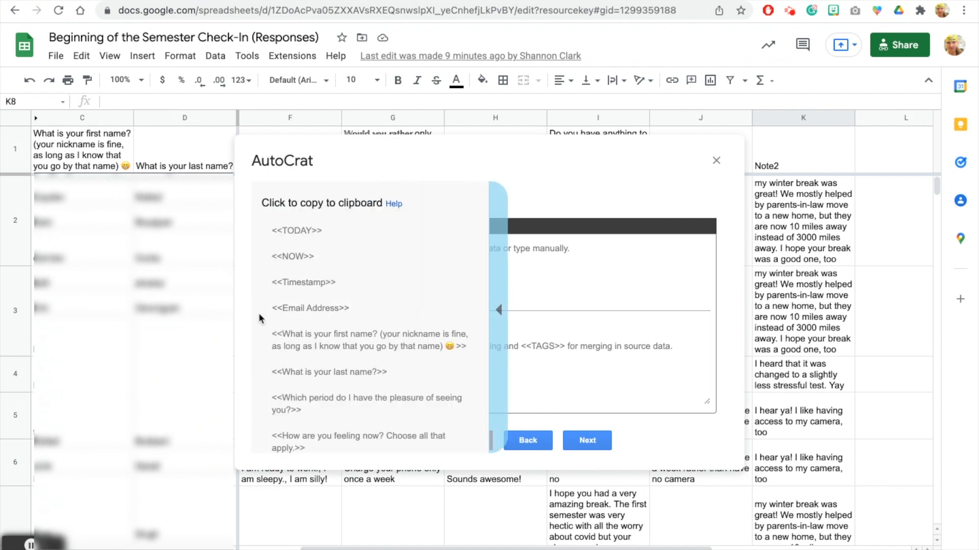
click(306, 310)
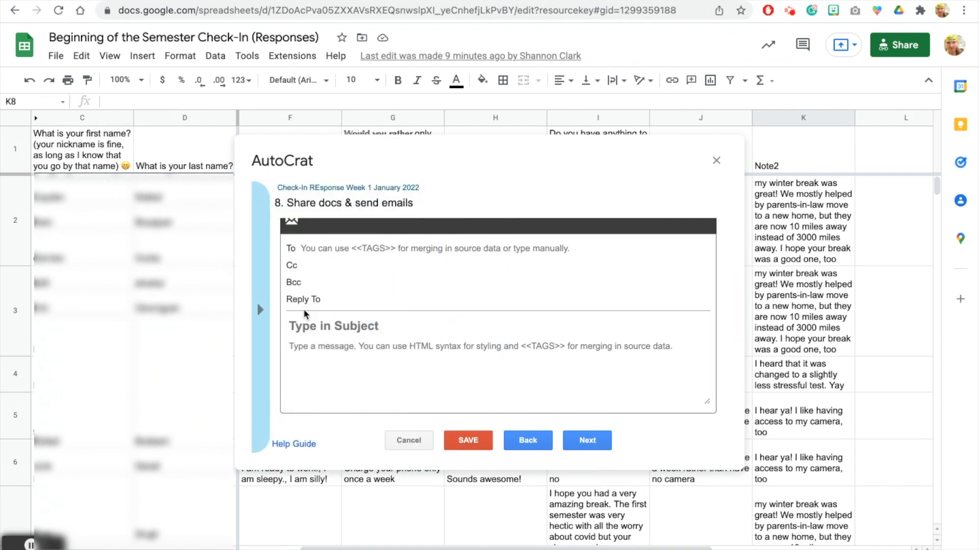
right_click(324, 249)
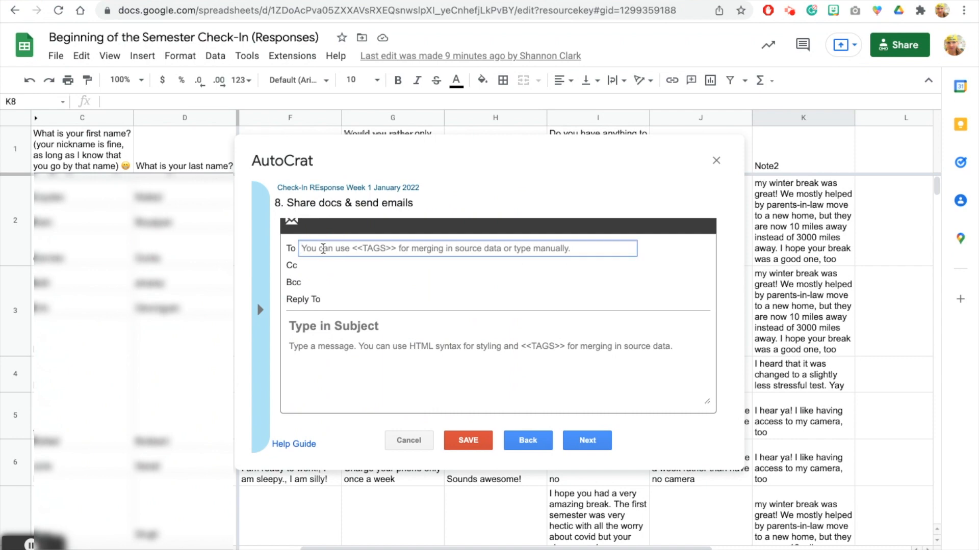
click(346, 347)
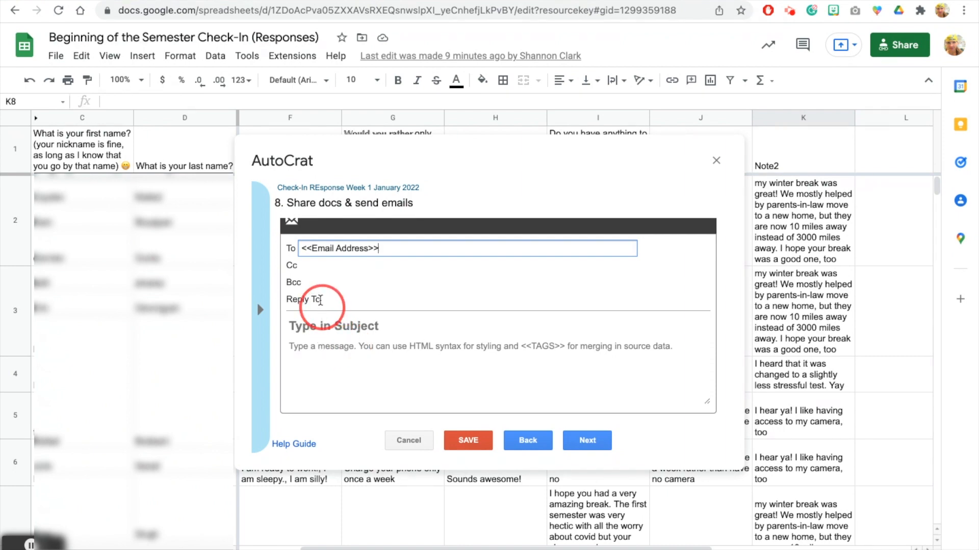
Step: Enter the teacher's reply-to address and the subject 'Here's Your Meme!'
click(325, 299)
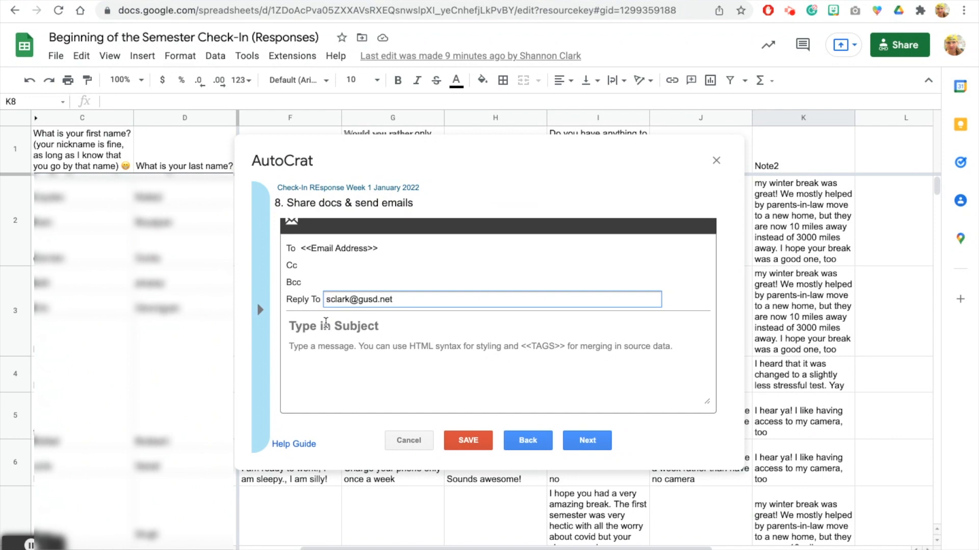
click(326, 324)
text(Here's Your Meme!)
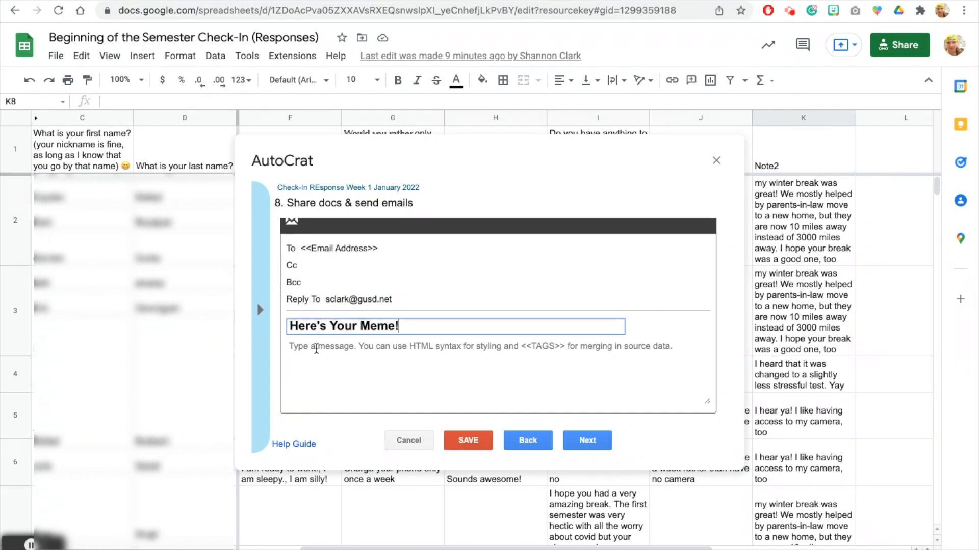
Step: Write the body 'Hi there, <<first name>>! Thanks for checking in…' with the teacher's signature, then continue
click(316, 349)
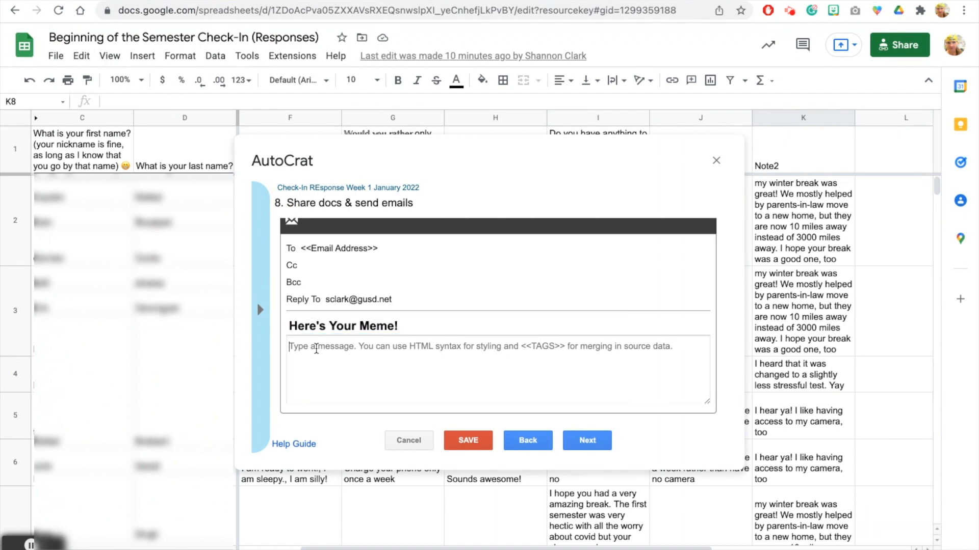
text(Hi there,)
click(260, 309)
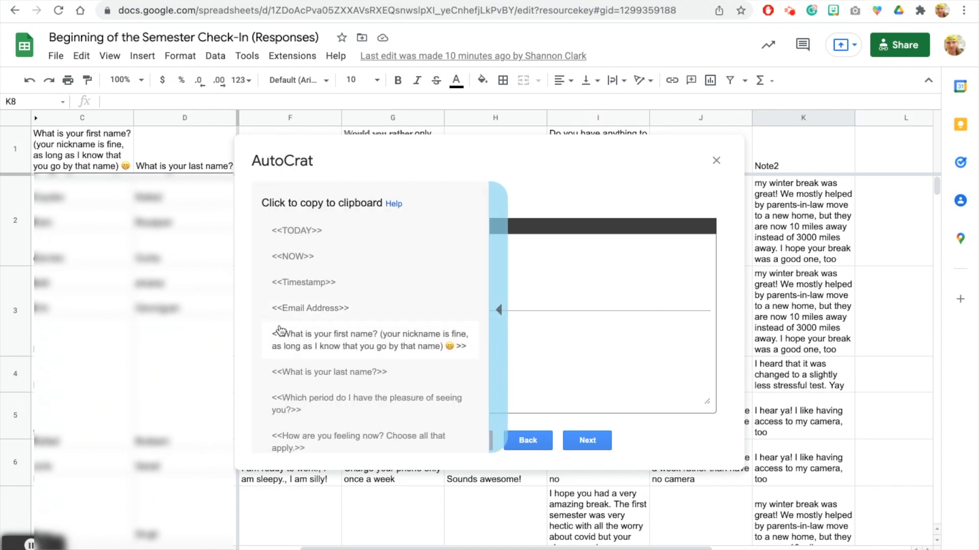
click(332, 365)
text(<<What is your first name? (your nickname is fine, as long as I know that you go by that name) 😁 >>)
text(!)
key(Return)
key(Return)
text(Thanks for checking in. Open the)
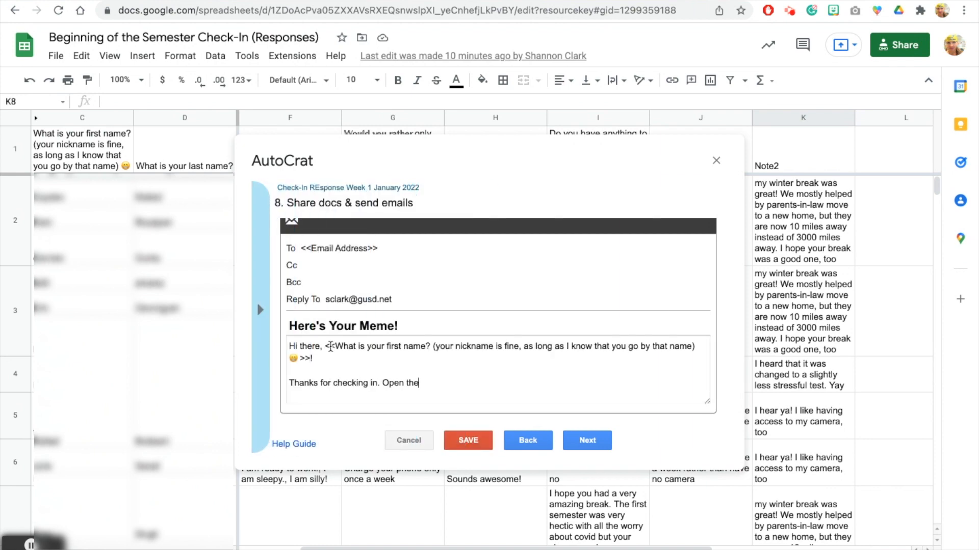
text( attached document to see my response.)
key(Return)
key(Return)
text(Mrs. Clark-Reed)
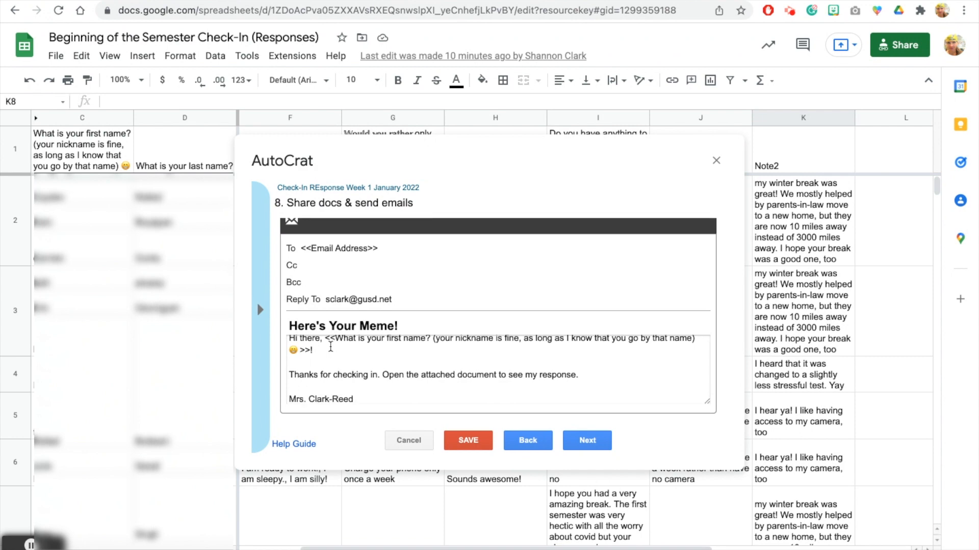
click(581, 442)
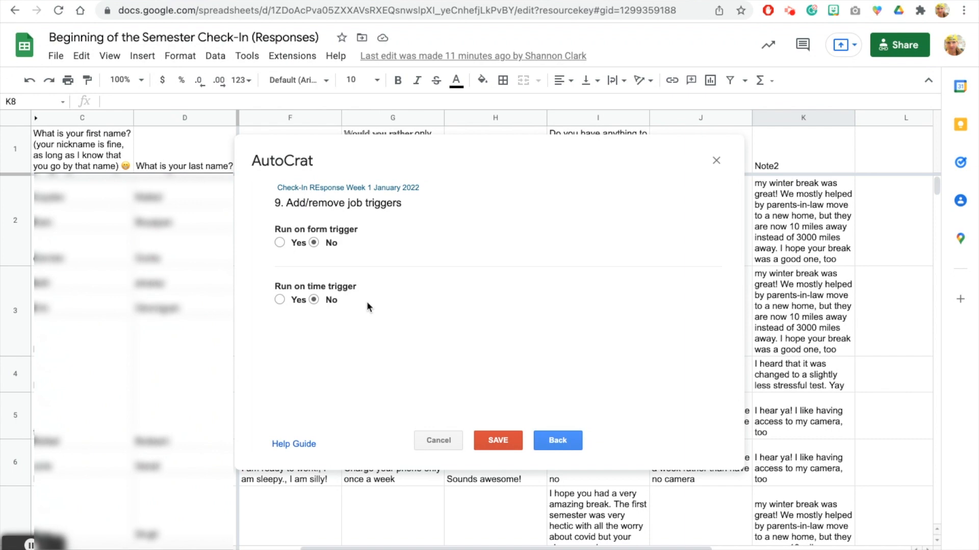
Step: Save the job with the form and time triggers both left at No
click(495, 440)
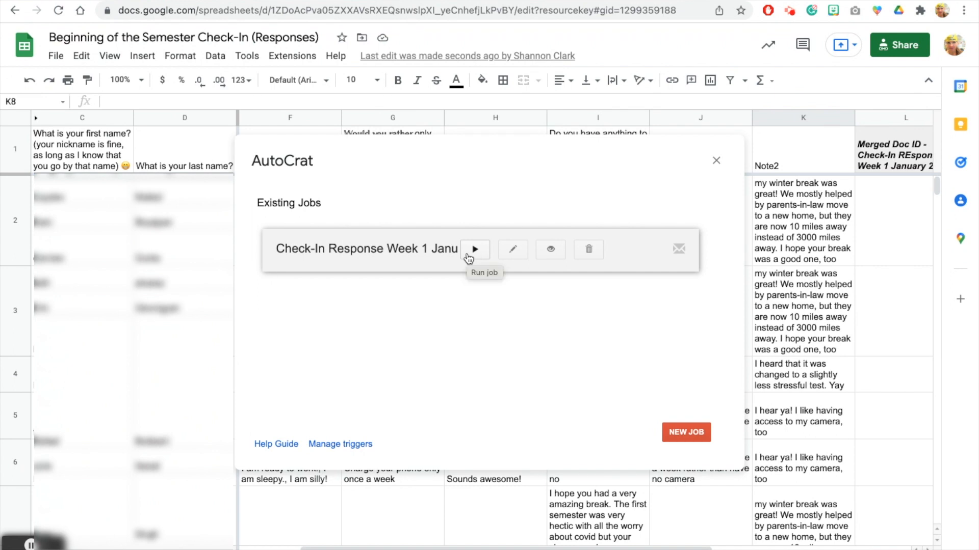
Step: Preview the saved job for the first mergeable row and open the generated preview document
click(551, 250)
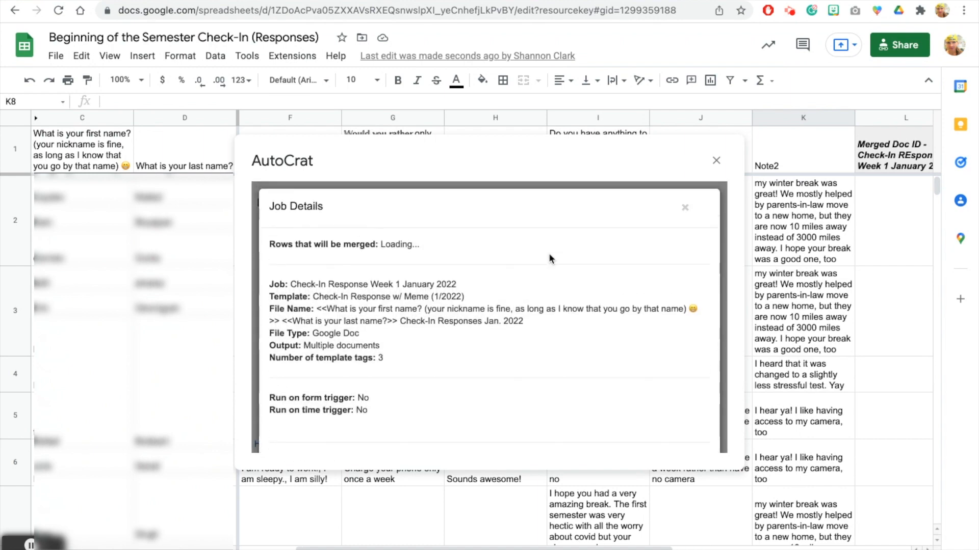
scroll(527, 332, down, 4)
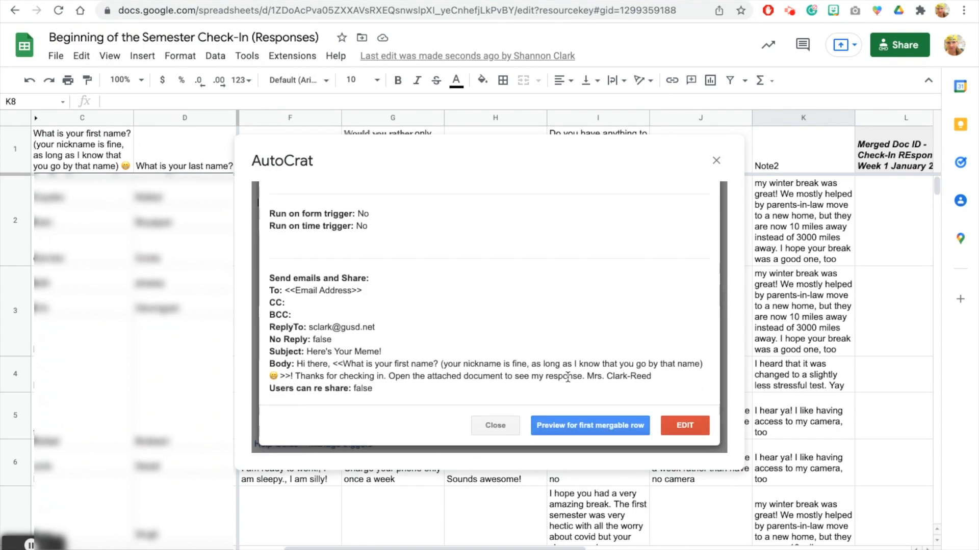
click(586, 433)
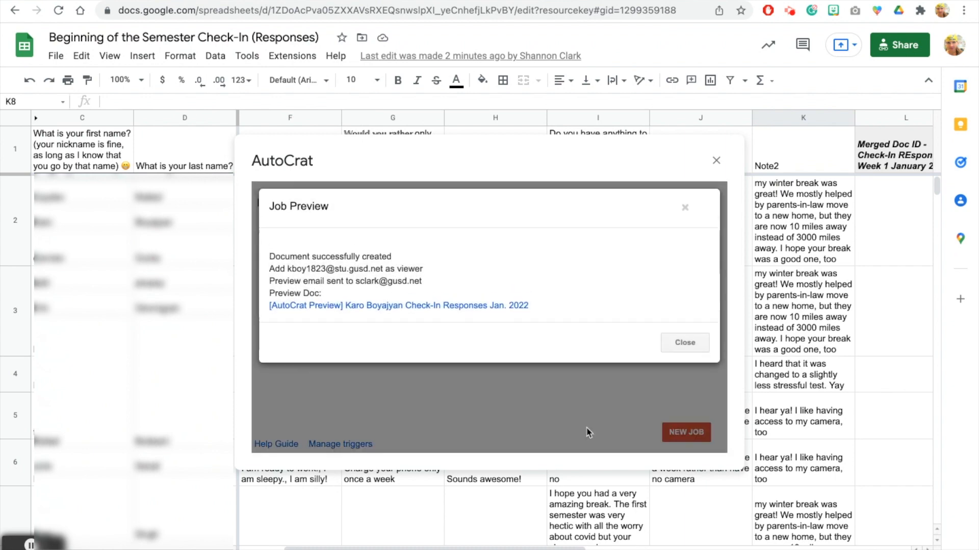
click(466, 306)
scroll(507, 374, down, 2)
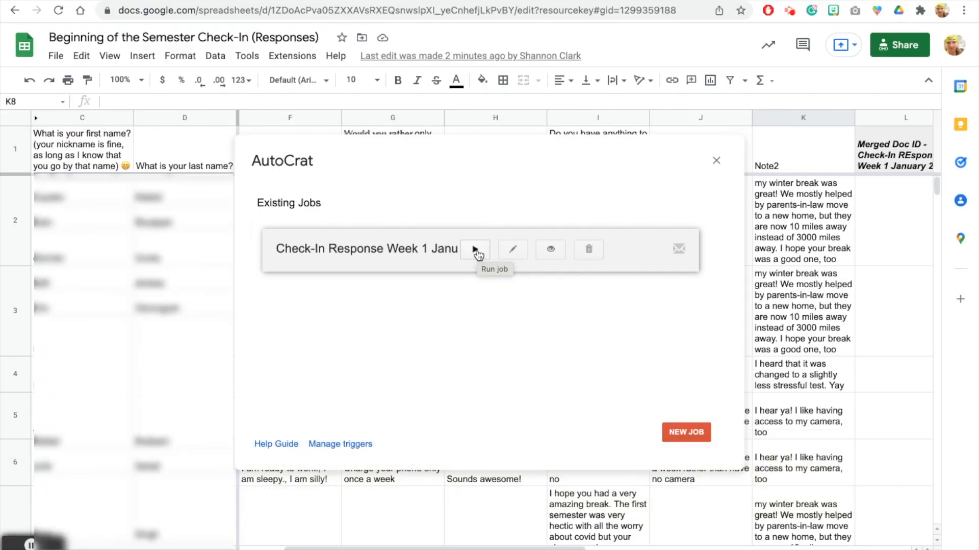
Step: Run the job for all rows, close AutoCrat, and relaunch it from Extensions > Autocrat
click(477, 250)
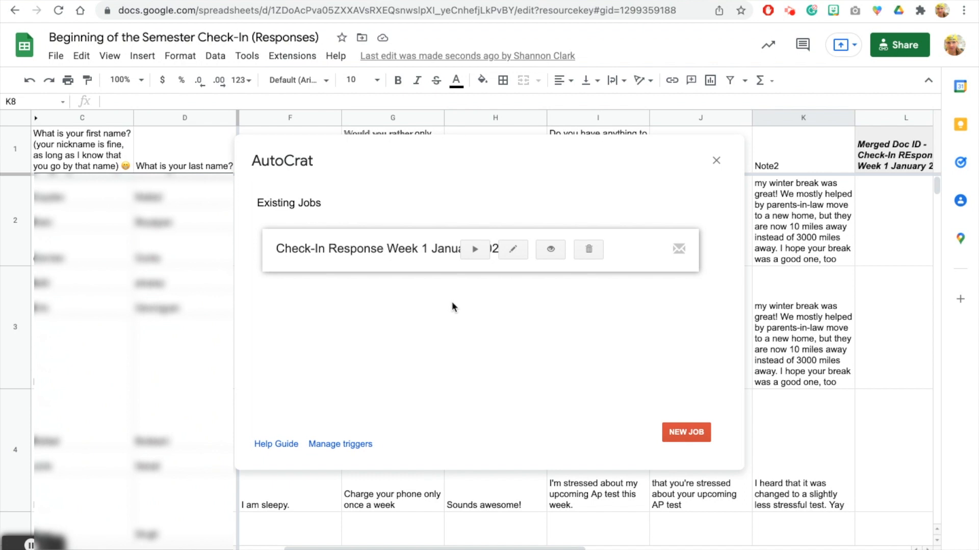
click(716, 161)
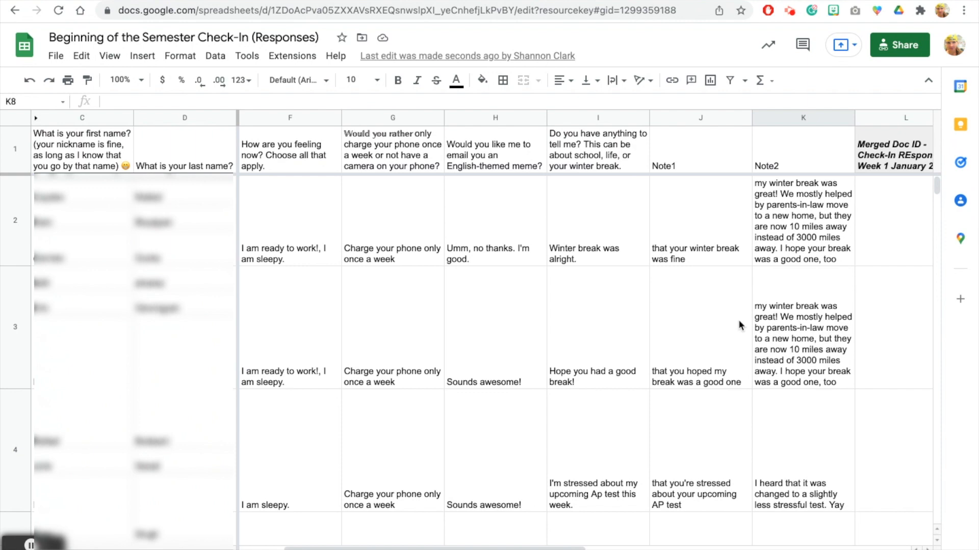
click(292, 55)
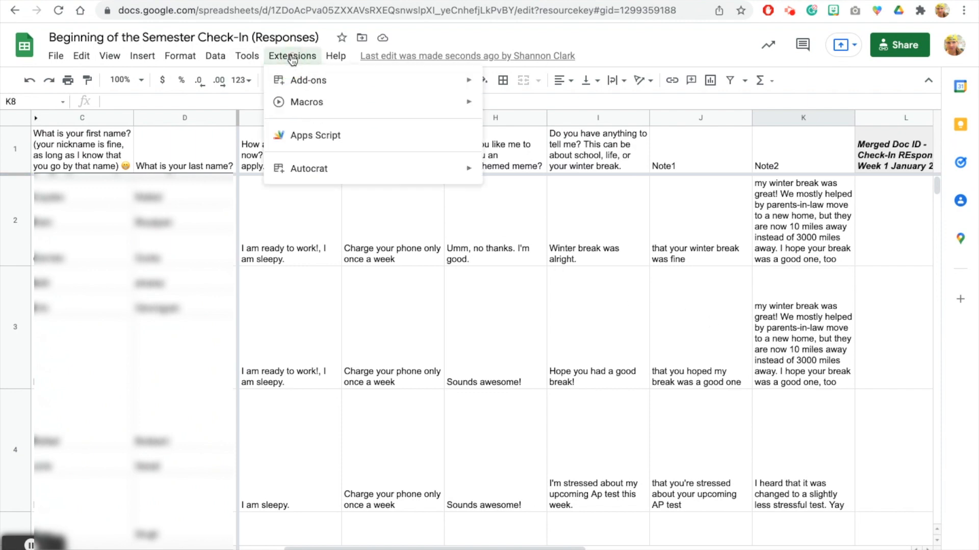
mouse_move(324, 173)
click(518, 175)
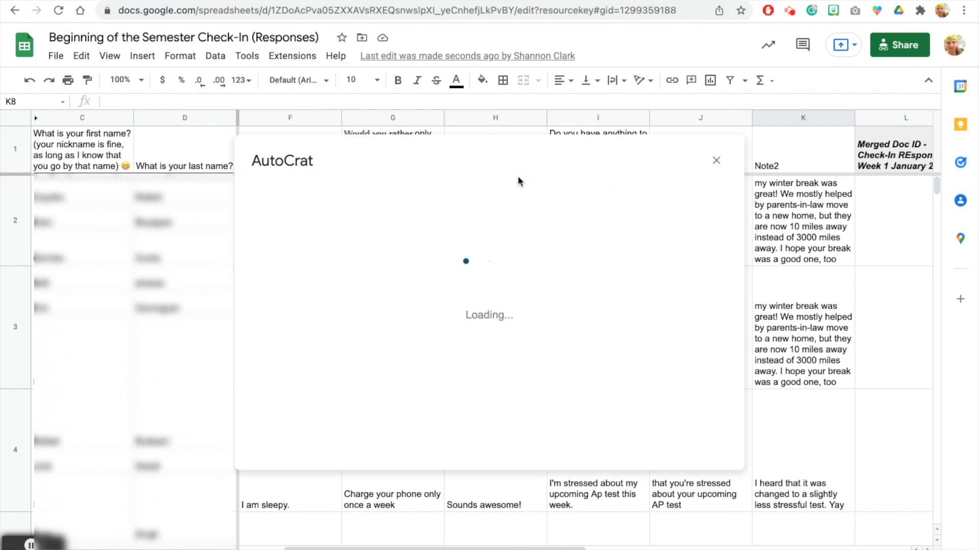